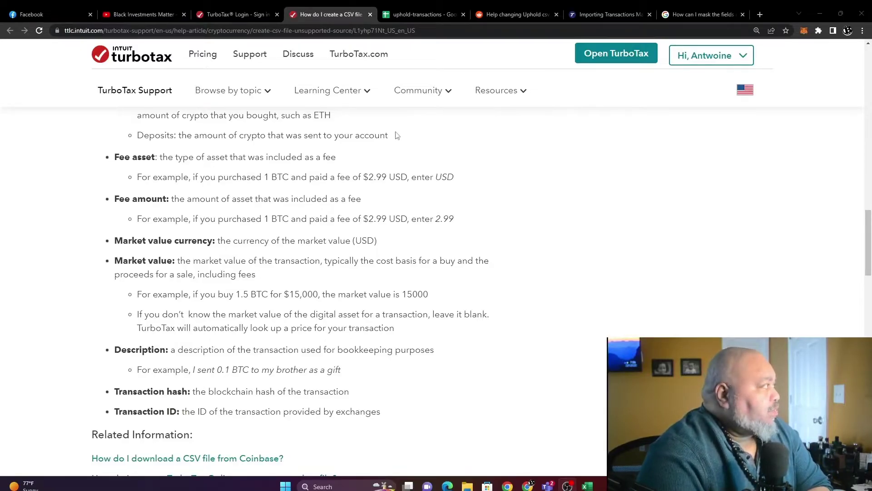
Review the TurboTax CSV article's required columns, including Date in YYYY-MM-DD HH:mm:ss UTC
scroll(360, 127, "up", 12)
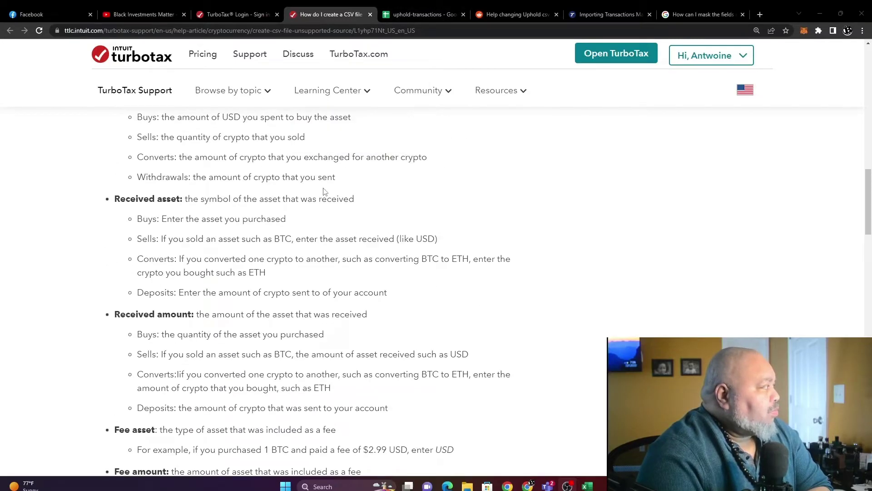
scroll(331, 193, "up", 10)
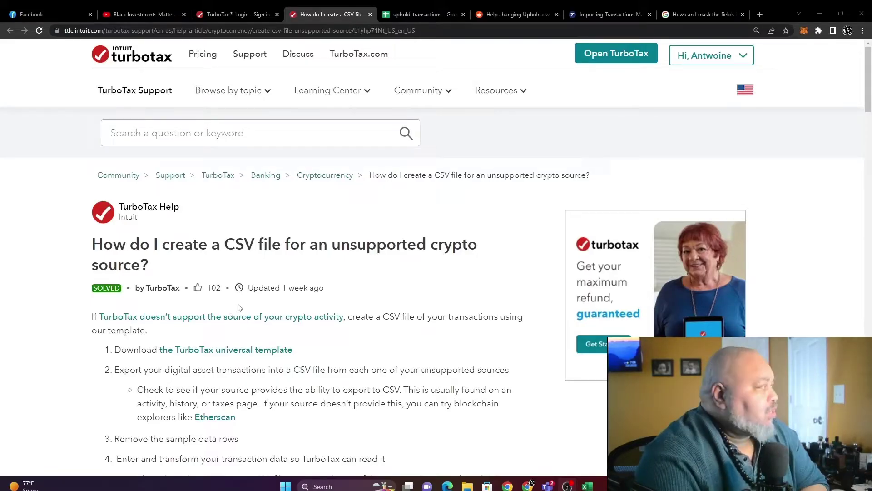
scroll(174, 291, "down", 2)
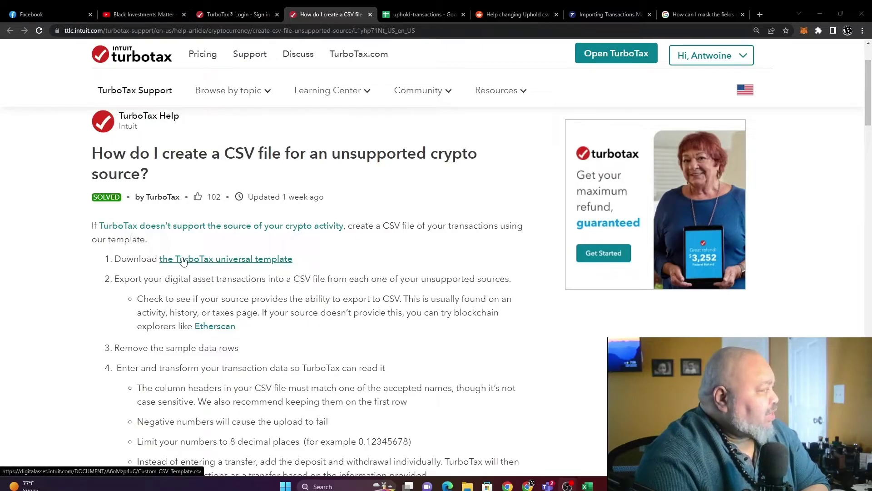
scroll(268, 265, "down", 11)
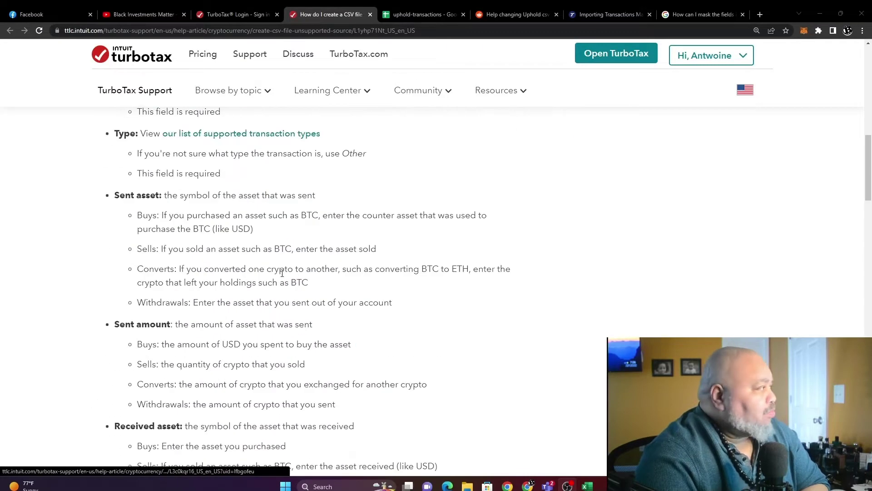
scroll(175, 204, "down", 9)
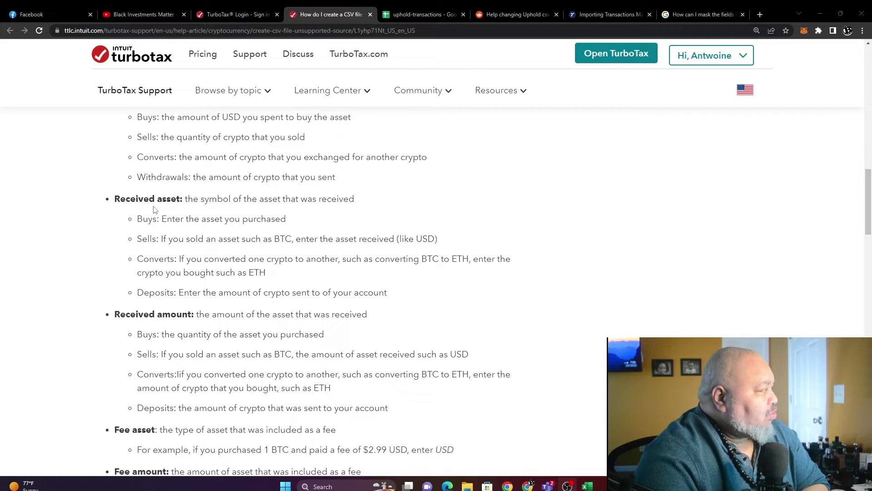
scroll(174, 273, "up", 4)
scroll(177, 266, "up", 7)
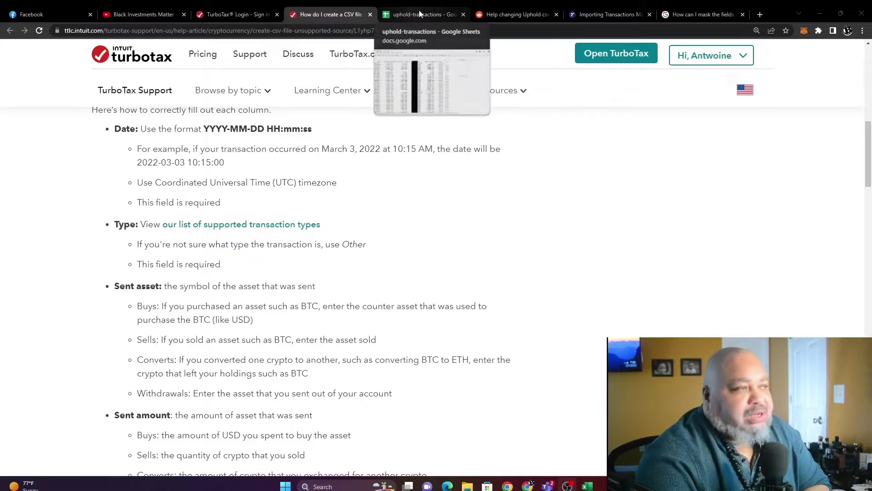
left_click(437, 16)
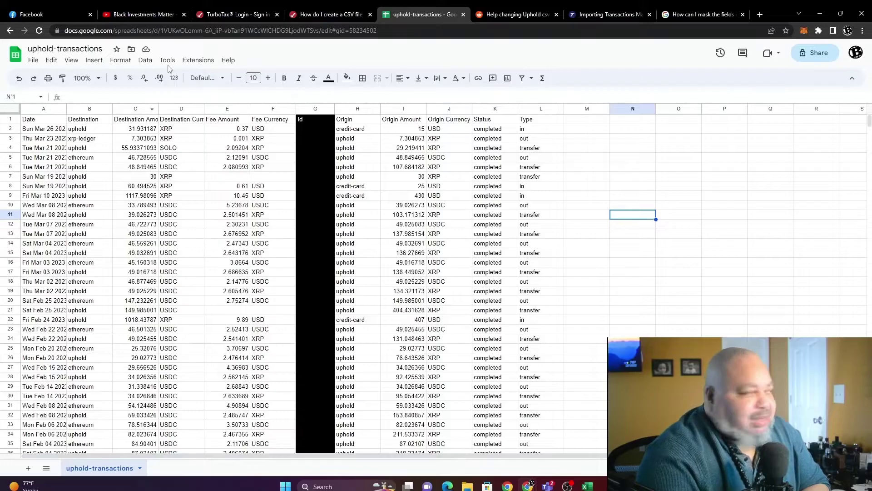
left_click(330, 18)
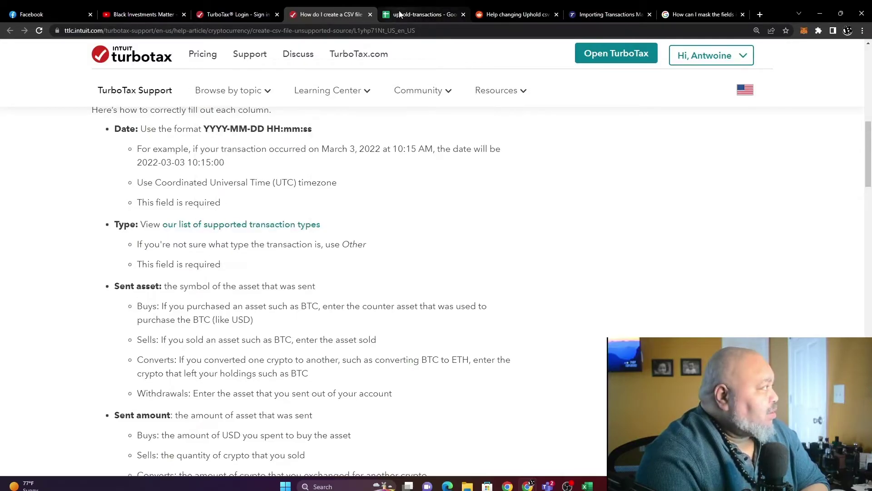
left_click(421, 14)
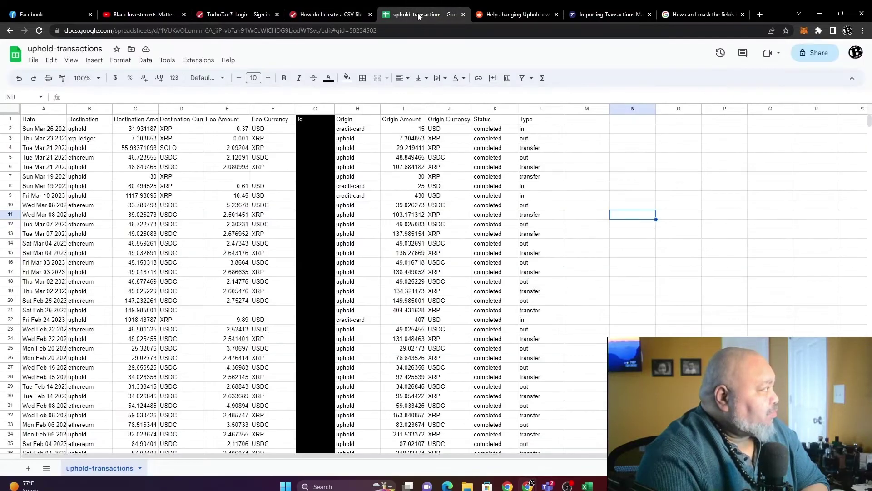
left_click(74, 109)
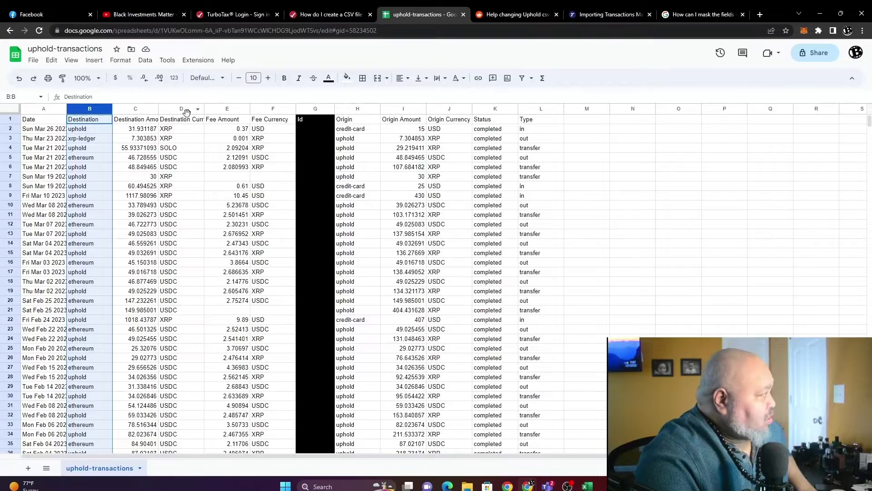
Cut the three Destination columns from B–D and paste them into O–Q
left_click(168, 109, "shift")
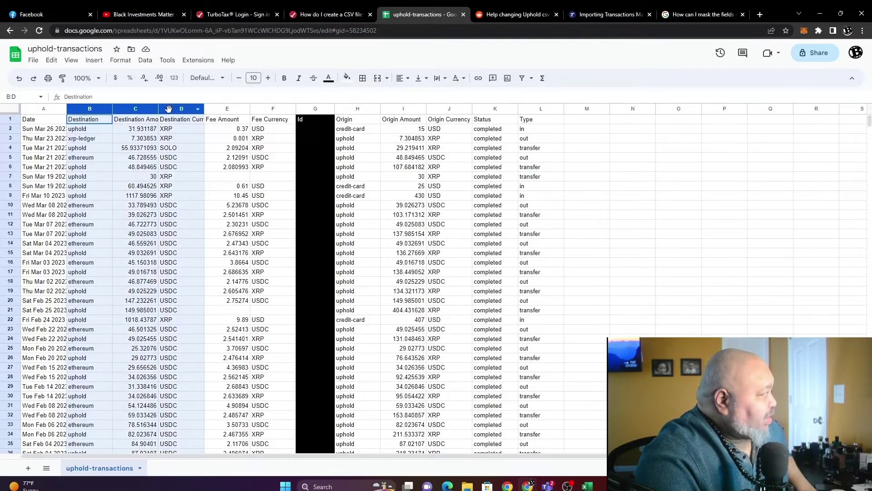
right_click(144, 110)
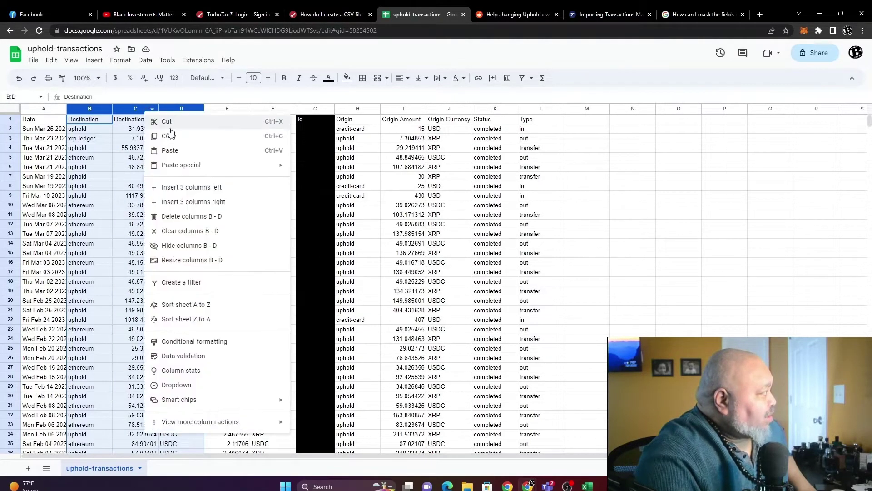
left_click(171, 120)
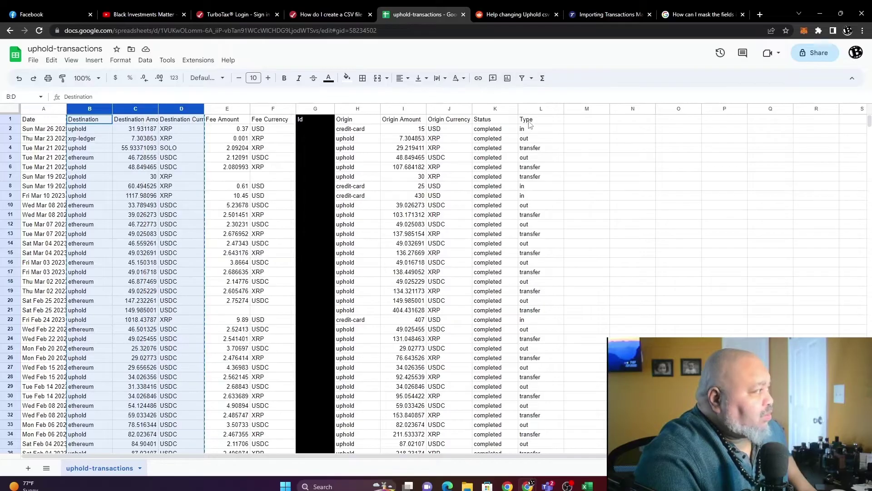
left_click(675, 109)
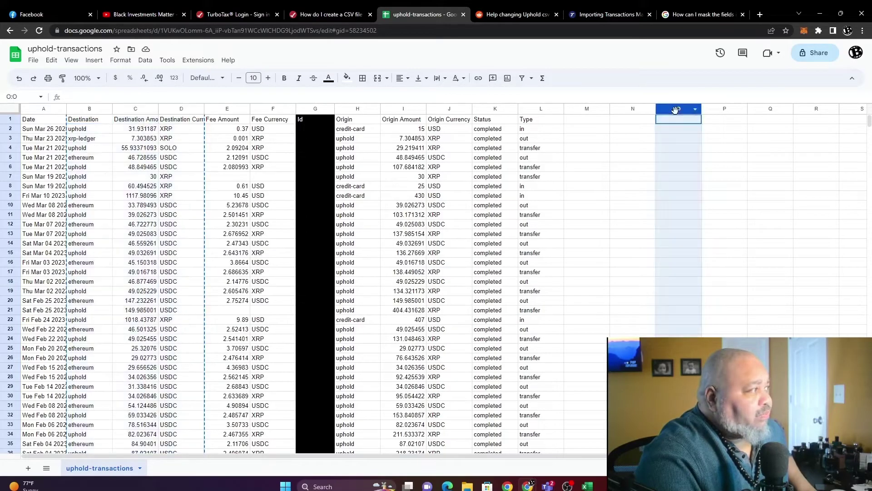
left_click(765, 110, "shift")
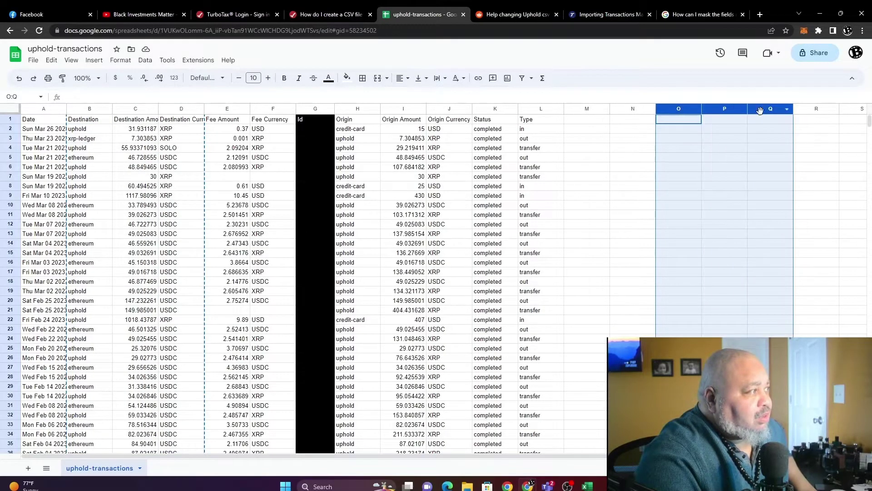
right_click(675, 110)
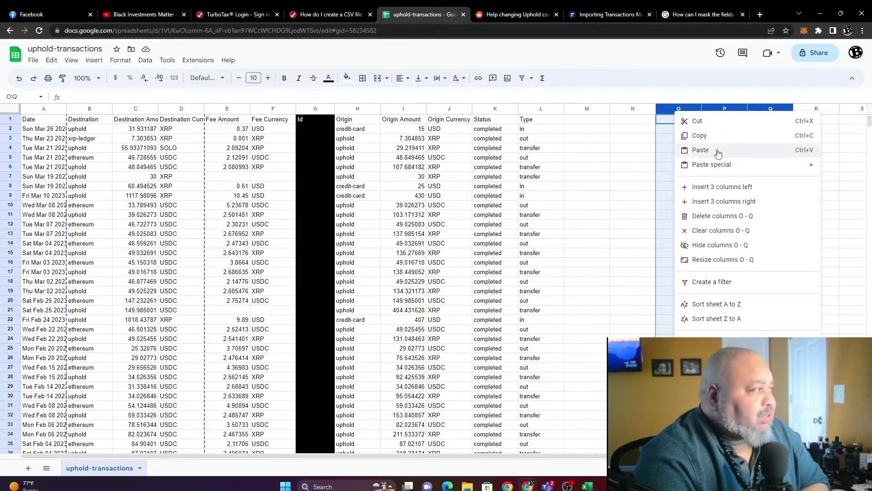
left_click(703, 150)
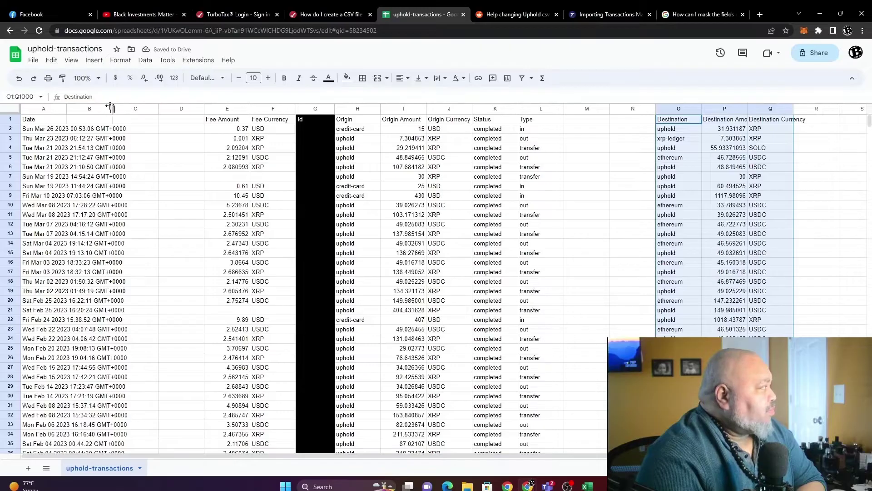
Widen Date column A so full dates show, adjusting empty column B
left_click_drag(113, 109, 164, 108)
left_click_drag(65, 108, 130, 109)
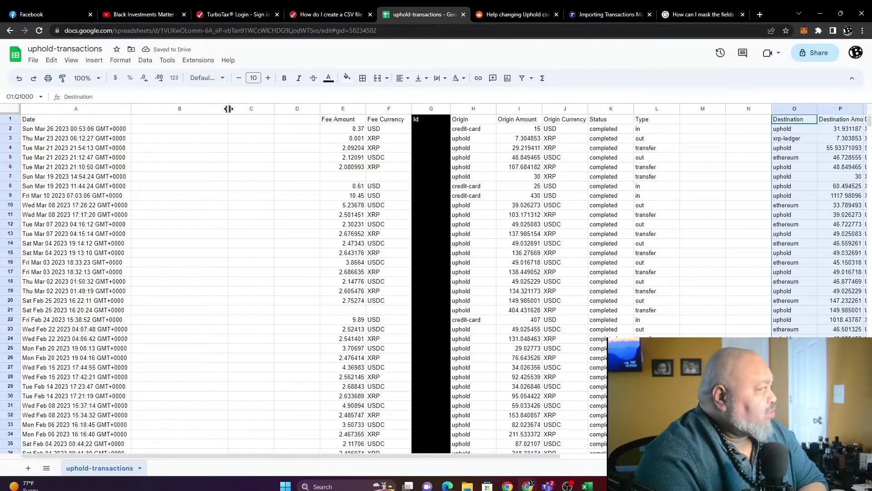
left_click_drag(228, 109, 220, 109)
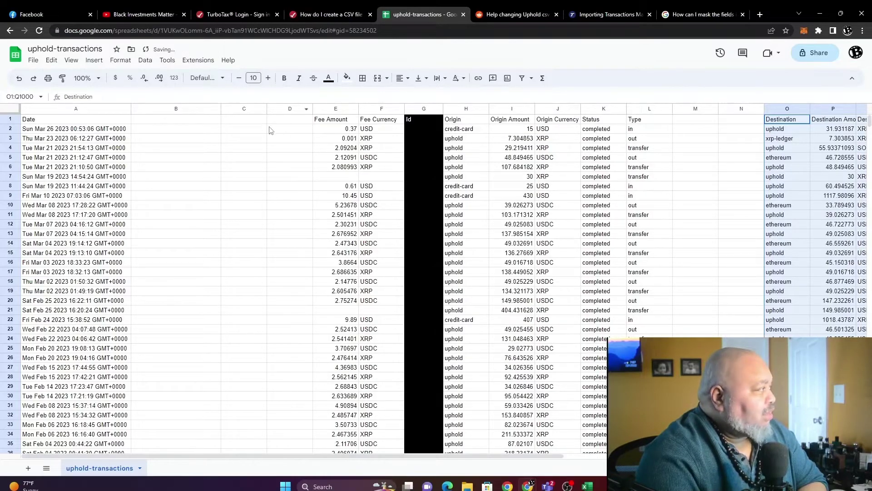
Insert two empty columns to the right of column B
right_click(197, 116)
left_click(146, 112)
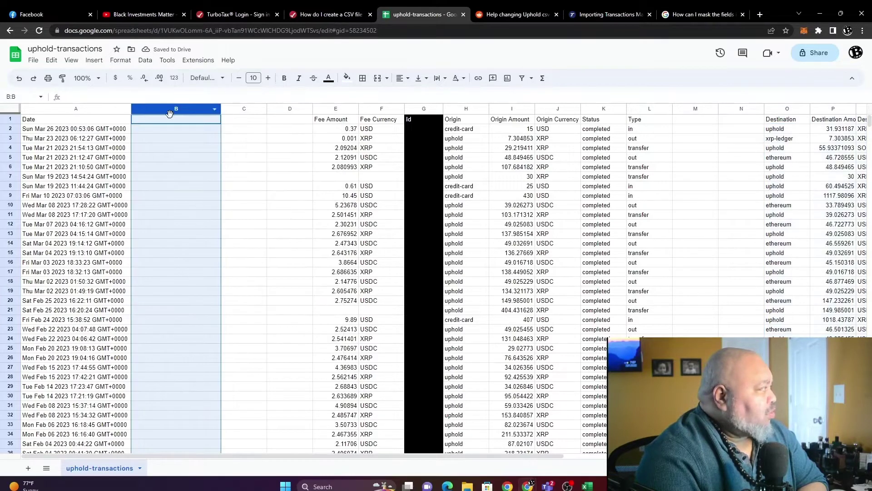
right_click(195, 111)
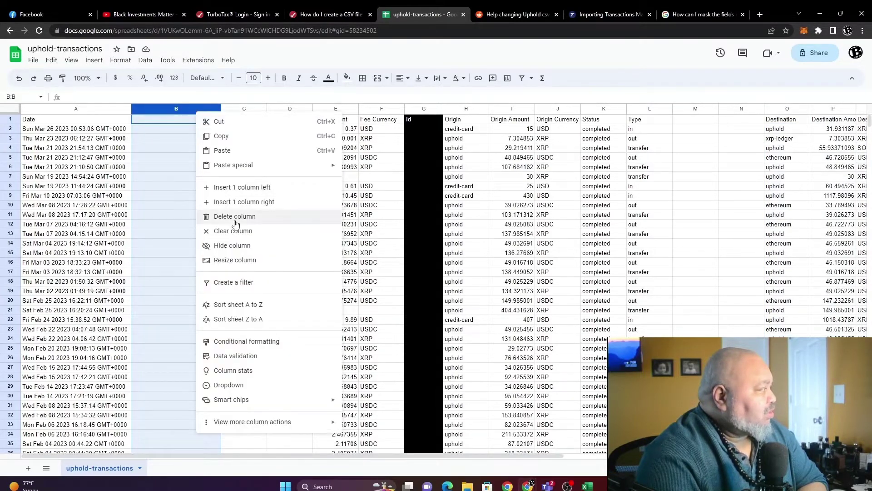
left_click(248, 202)
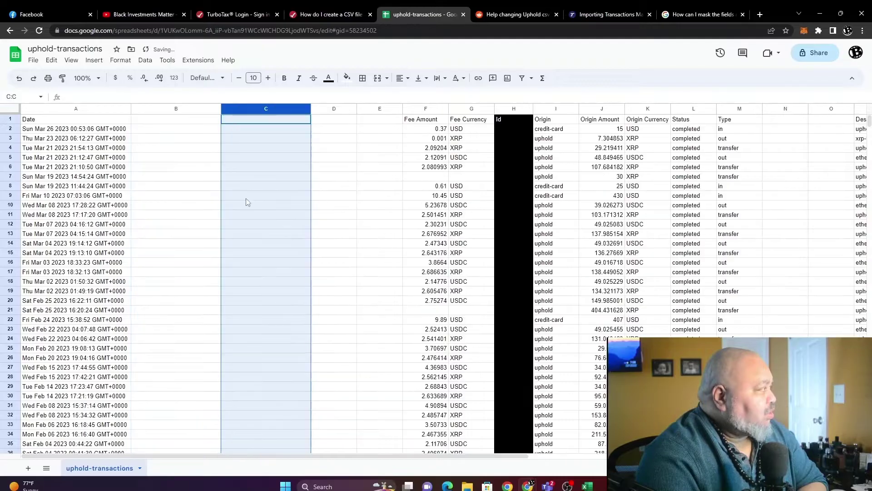
left_click(194, 111)
right_click(195, 111)
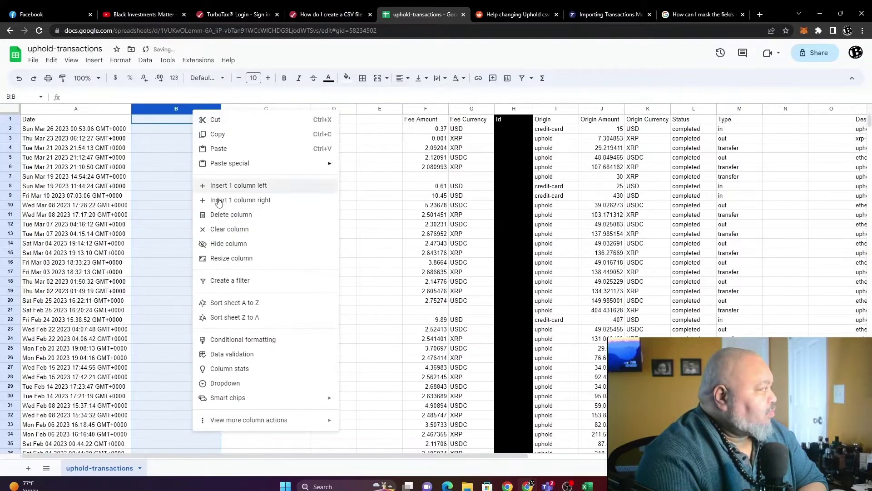
left_click(241, 202)
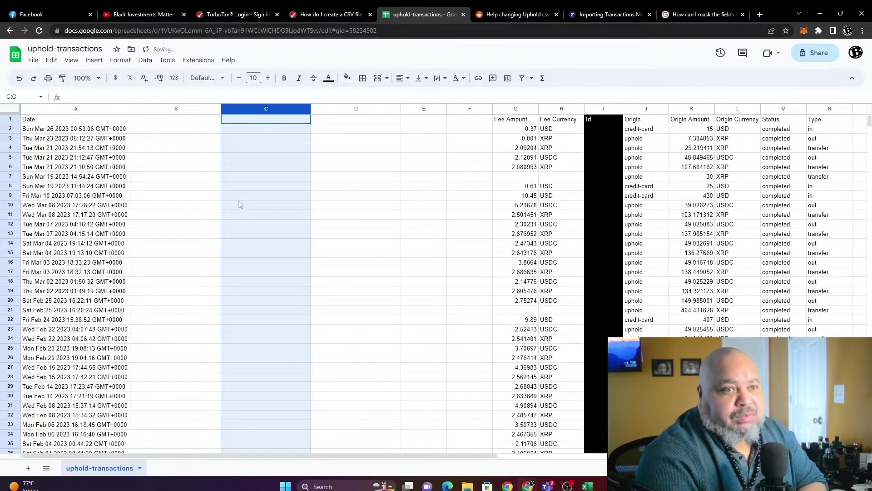
left_click(173, 199)
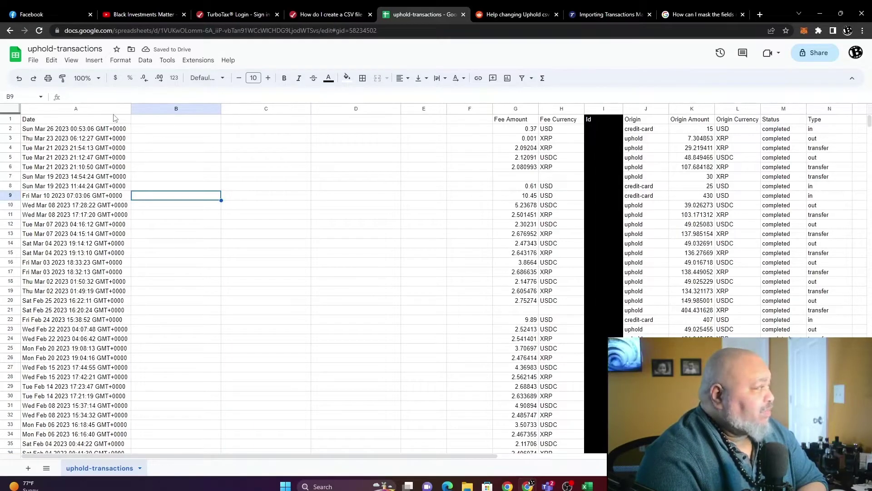
Move the Type column from N into column B and narrow Date column A
left_click(816, 110)
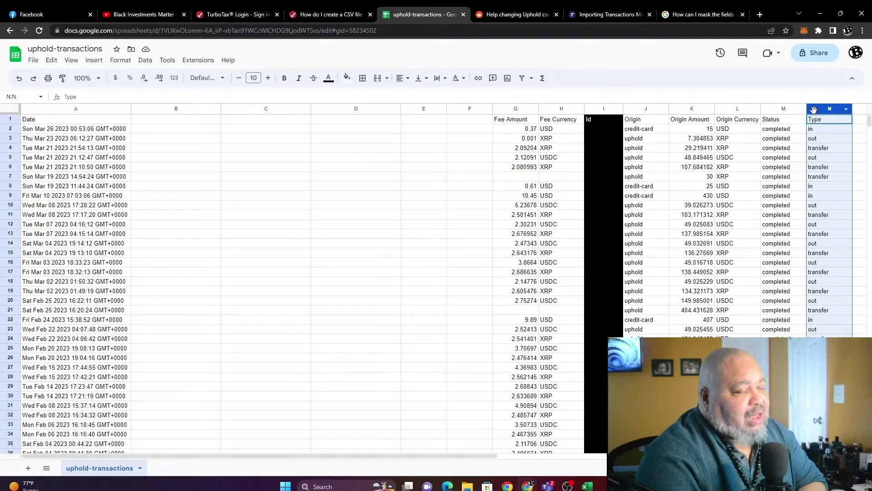
right_click(813, 110)
left_click(691, 120)
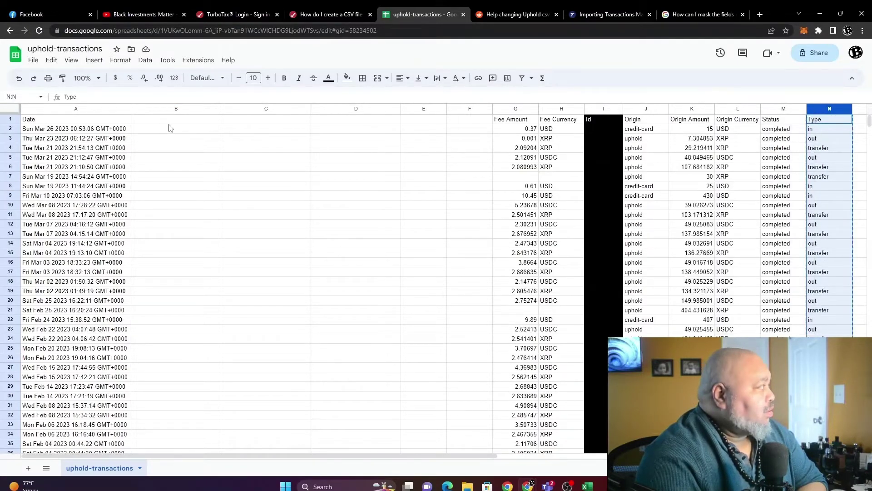
left_click(147, 109)
right_click(147, 110)
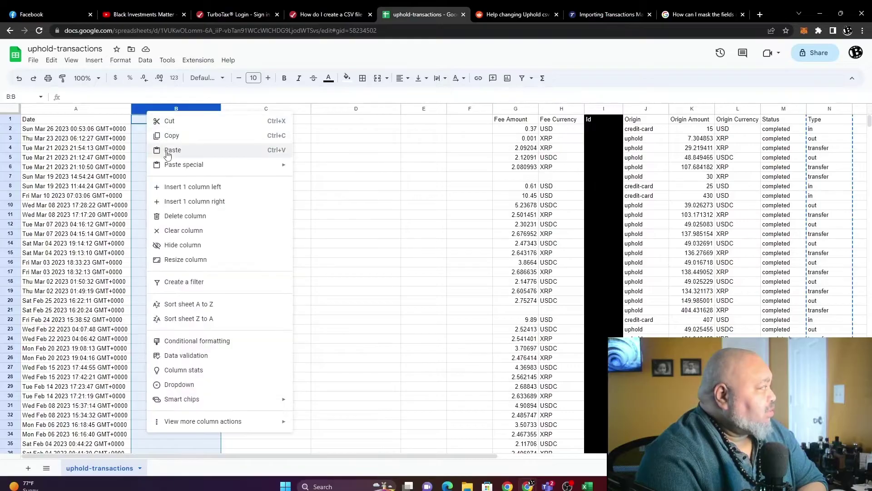
left_click(169, 150)
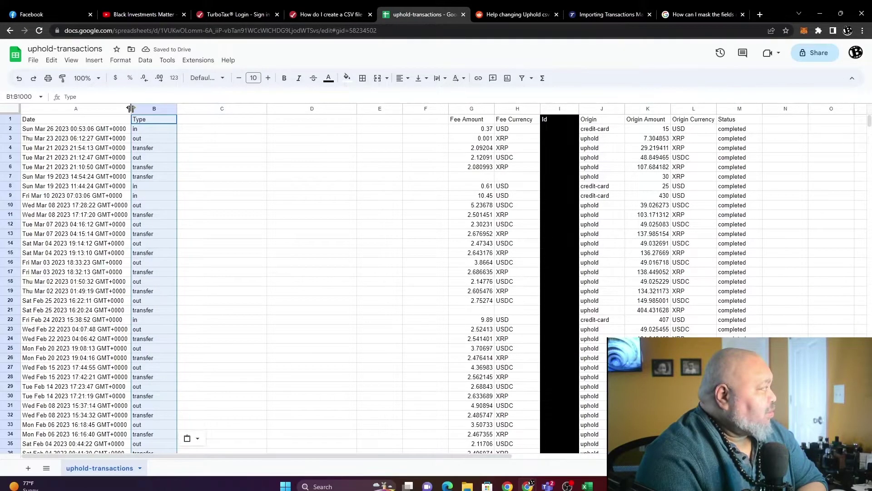
left_click_drag(130, 108, 81, 108)
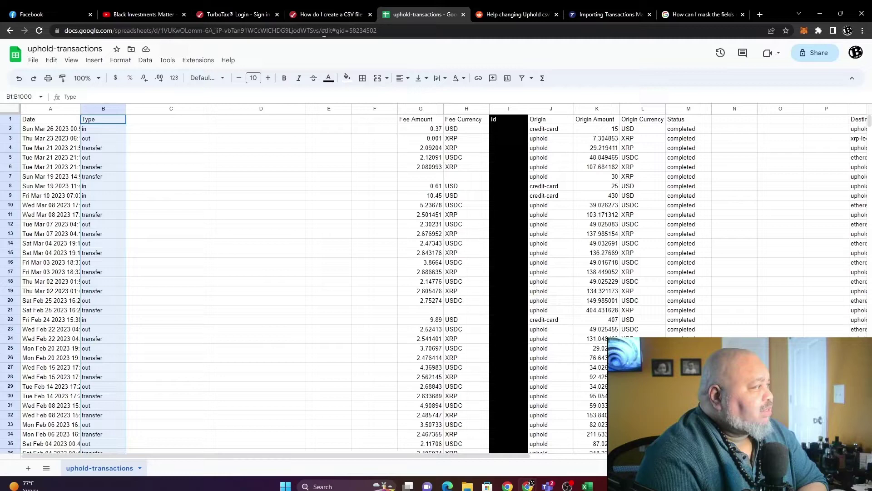
Read the TurboTax CSV article's column descriptions, including Sent and Received asset
left_click(332, 15)
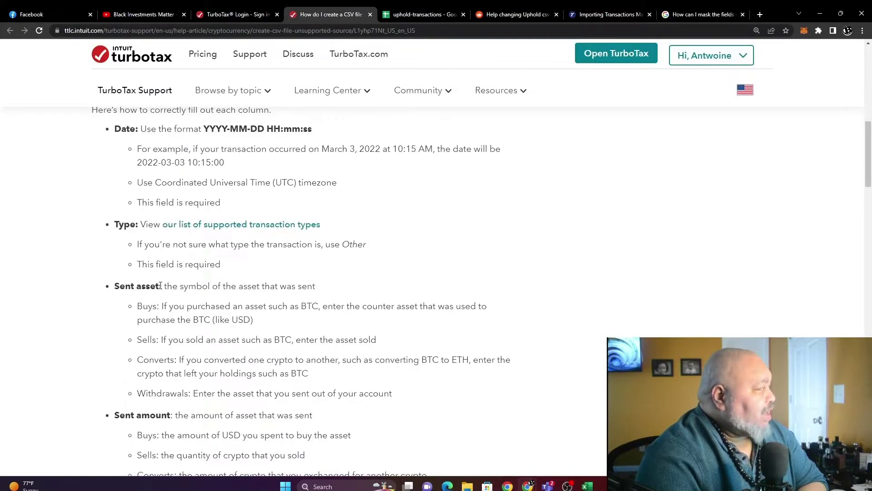
scroll(160, 285, "down", 4)
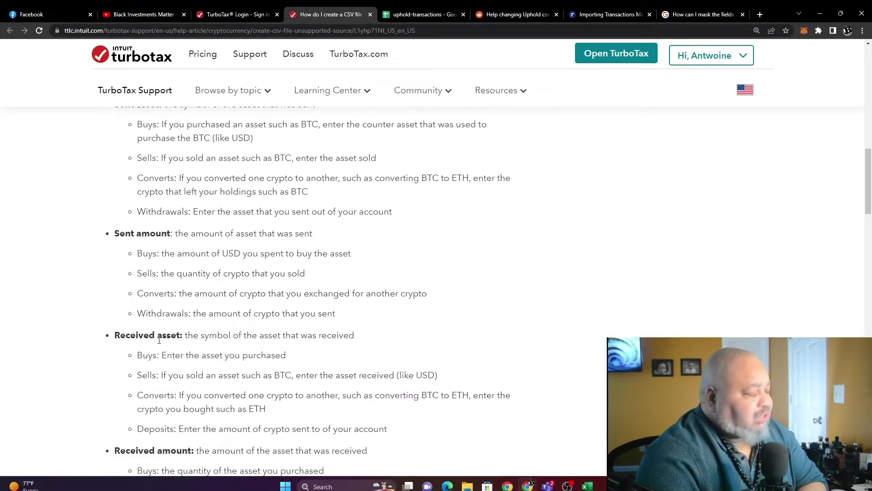
scroll(159, 340, "down", 6)
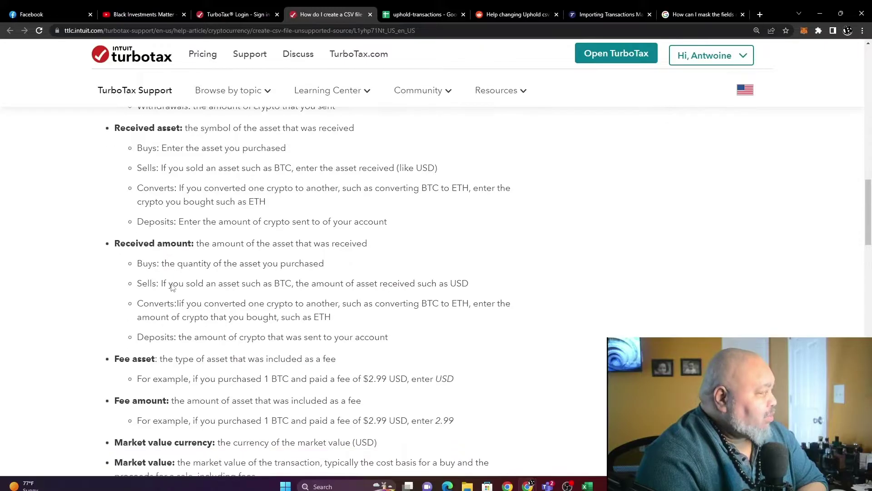
scroll(172, 336, "up", 7)
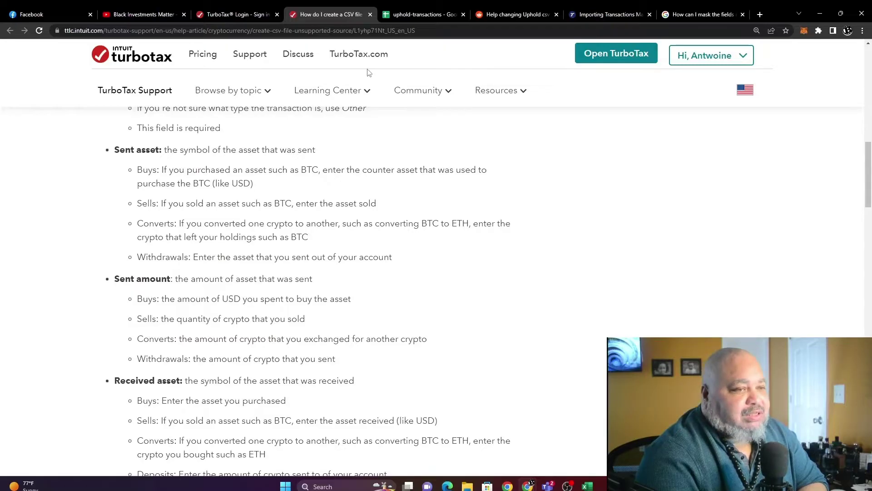
scroll(340, 249, "down", 5)
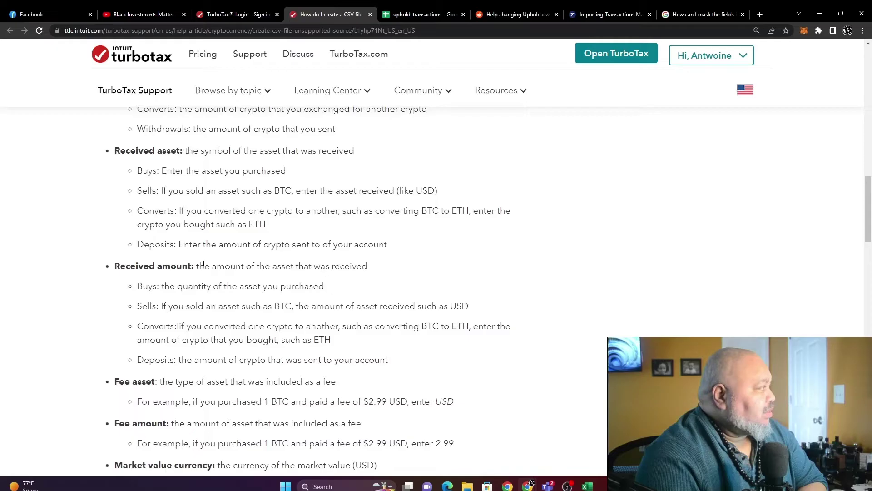
scroll(204, 272, "down", 2)
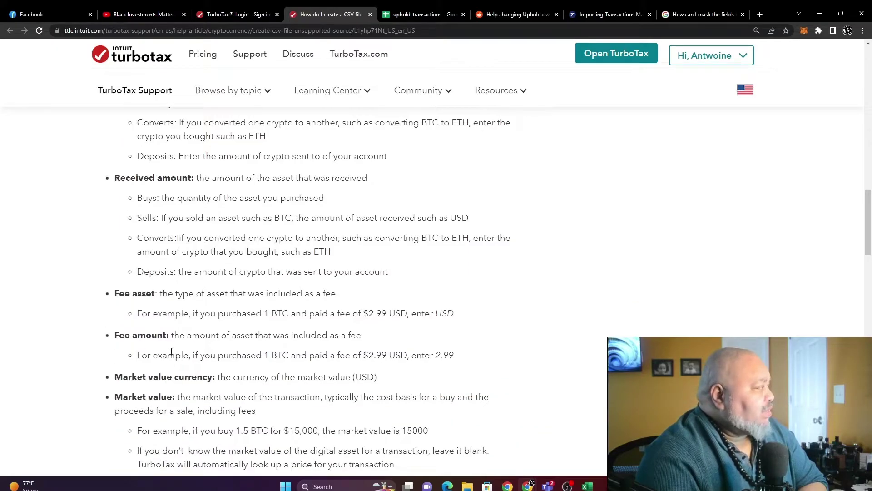
scroll(172, 351, "up", 6)
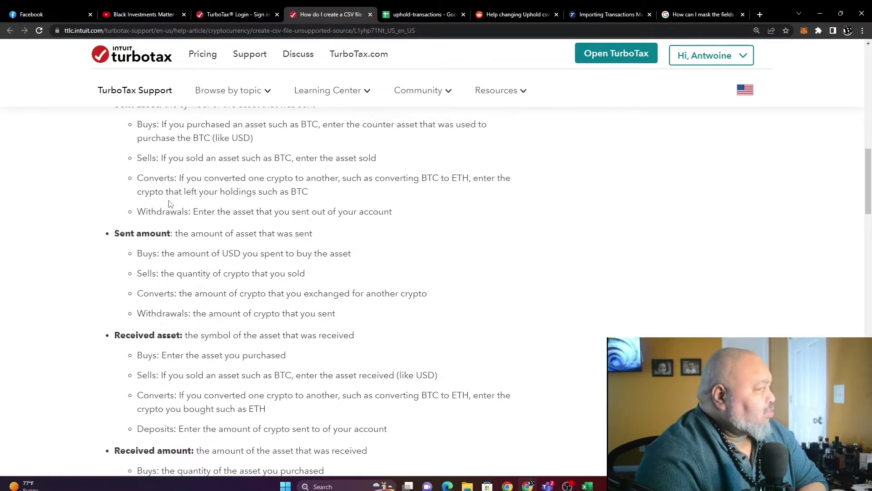
scroll(171, 203, "up", 2)
Rename the Origin Currency header to 'Sent Asset'
left_click(407, 15)
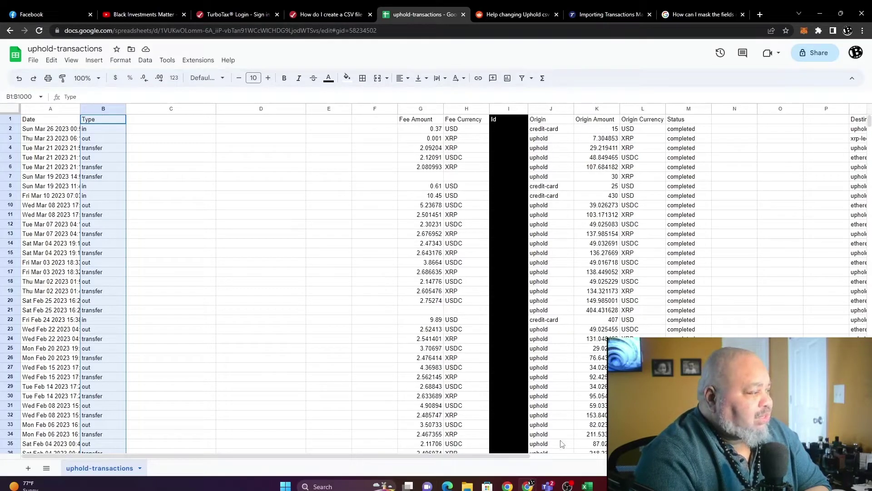
left_click_drag(478, 461, 549, 461)
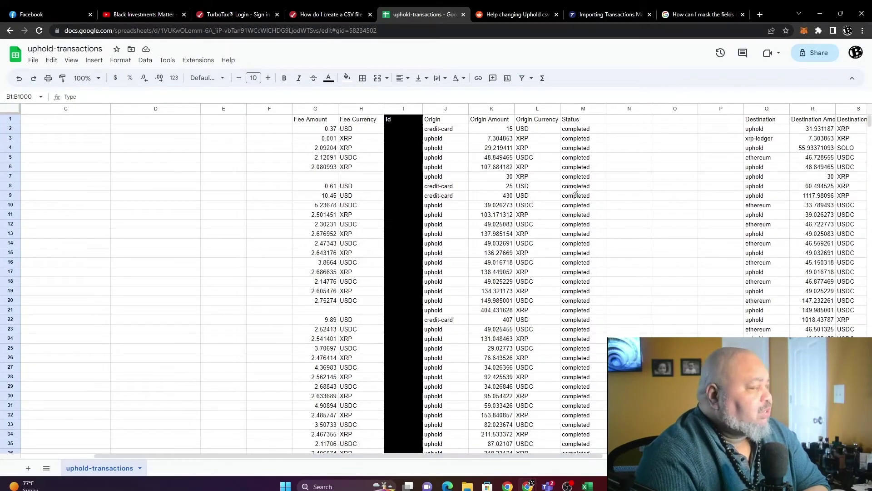
left_click(508, 452)
left_click_drag(509, 456, 492, 460)
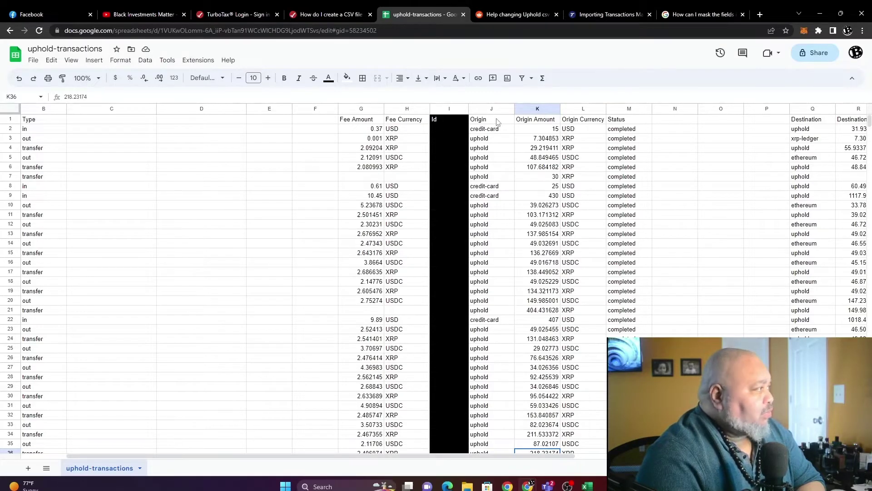
left_click(523, 107)
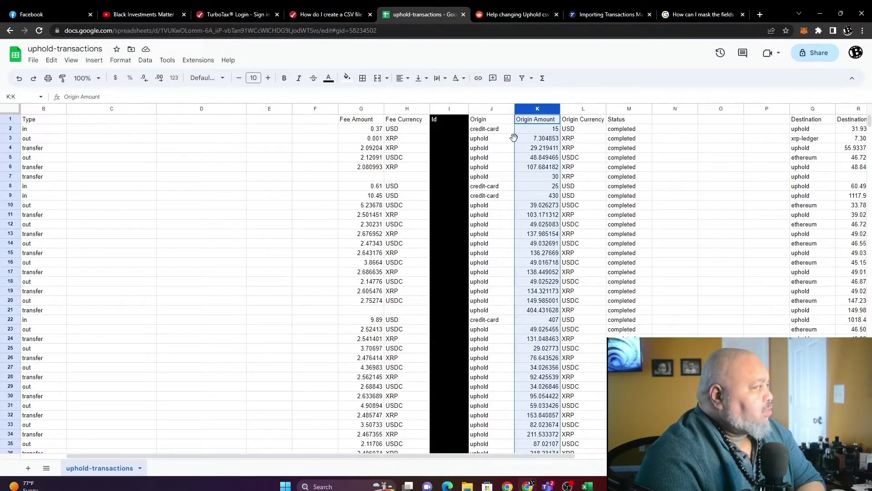
left_click(571, 109)
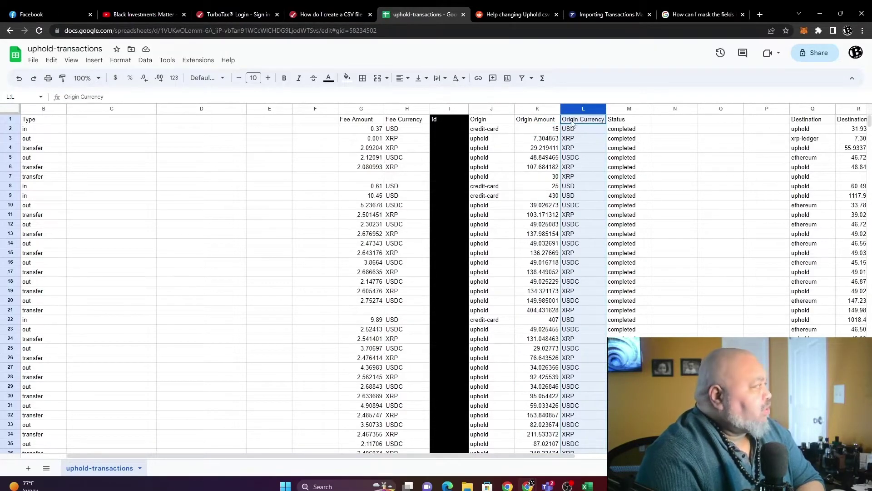
left_click(136, 93)
key("ctrl+a")
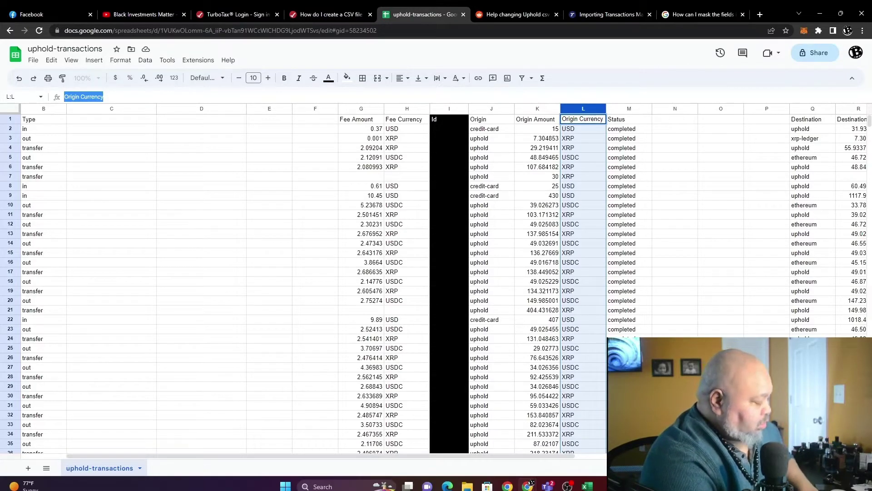
type("Sent")
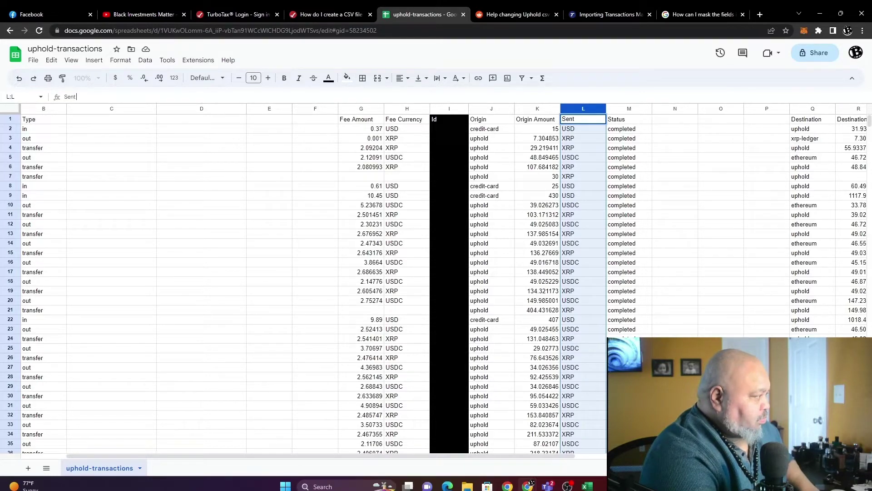
type("Asset")
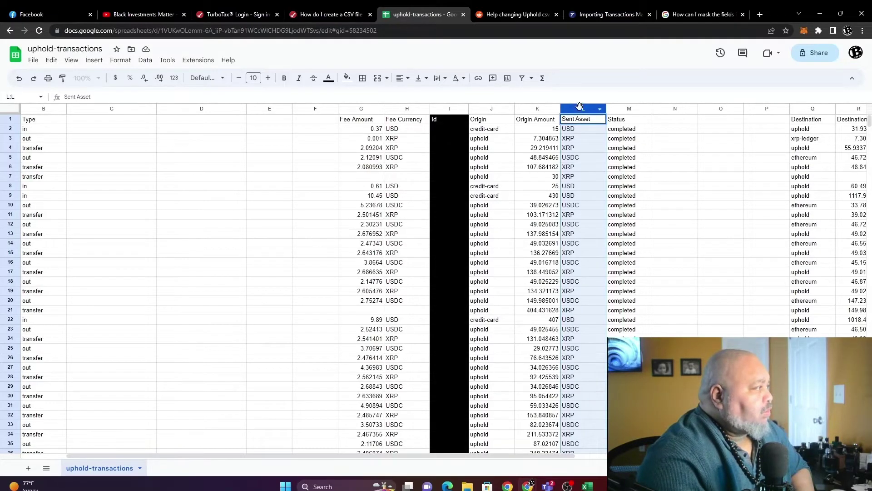
left_click(719, 207)
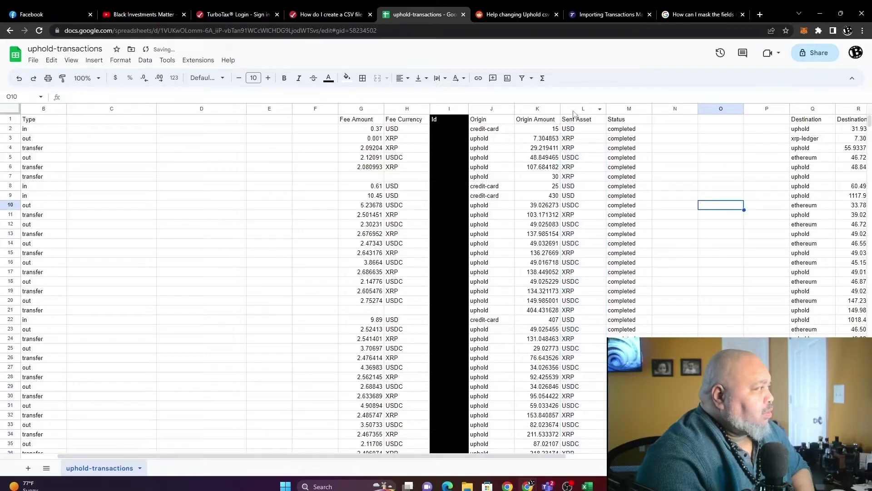
Move the Sent Asset column into column C
left_click(574, 111)
right_click(574, 111)
left_click(583, 119)
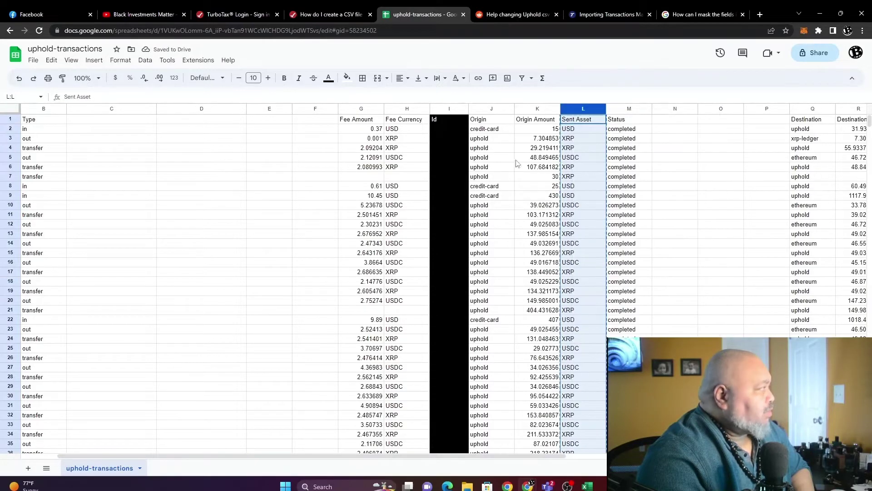
left_click(80, 110)
right_click(79, 111)
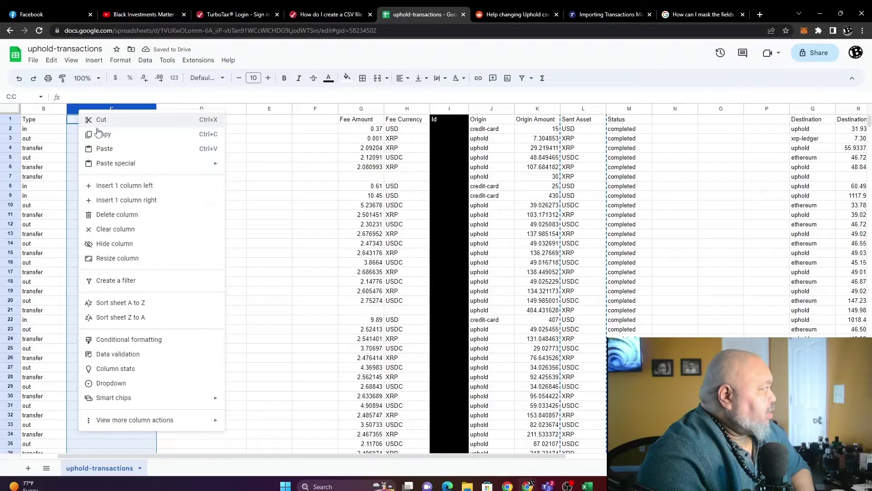
left_click(107, 149)
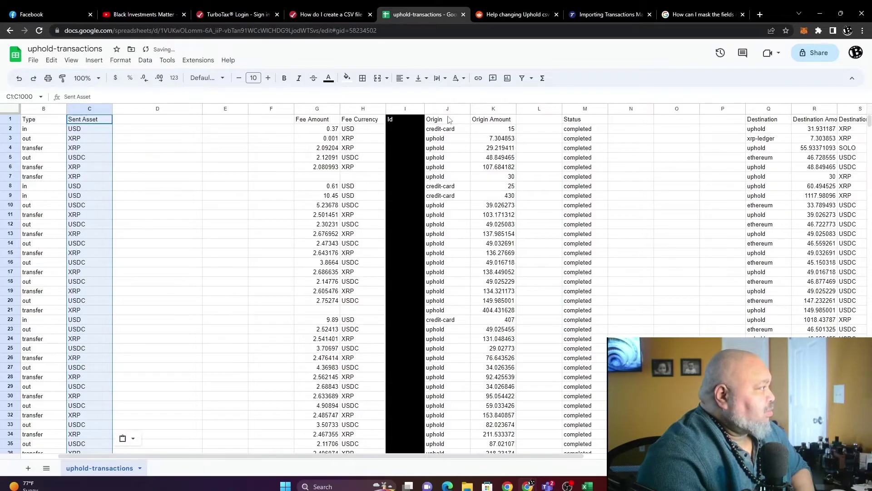
Rename Origin Amount to 'Sent Amount' and paste its data into column D
left_click(482, 111)
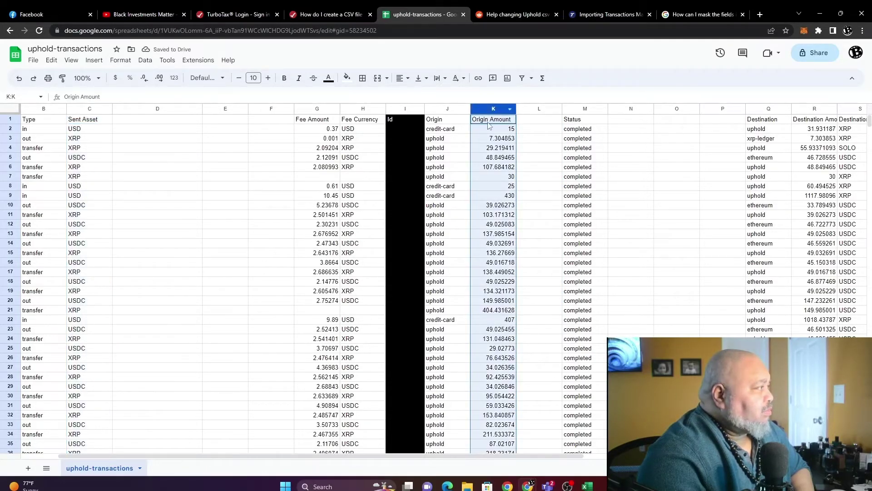
double_click(72, 96)
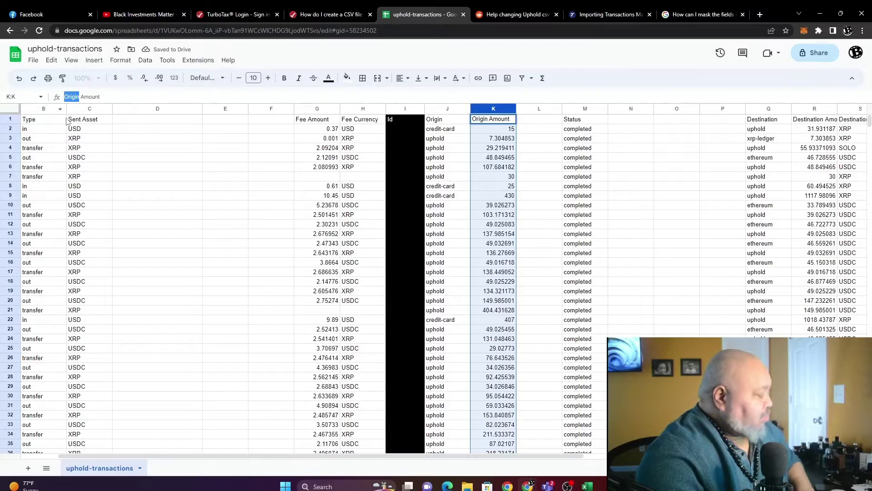
type("Sent")
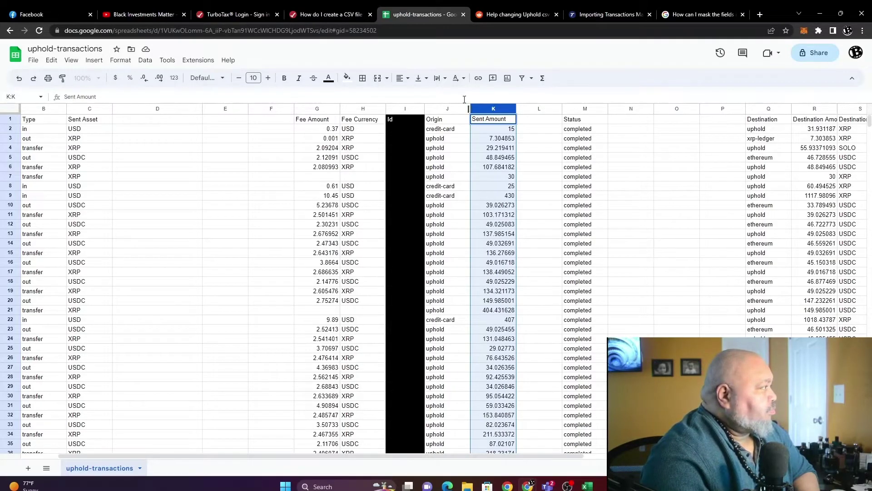
left_click(544, 184)
right_click(483, 111)
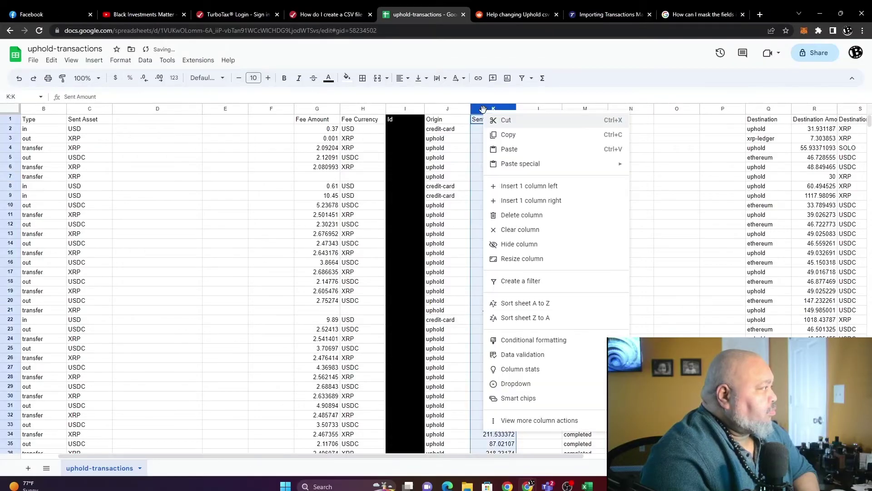
left_click(508, 137)
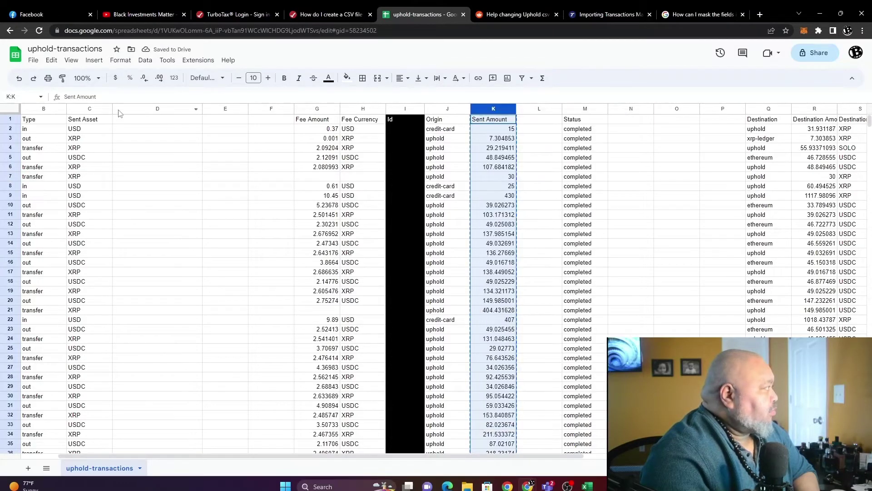
left_click(123, 108)
right_click(123, 107)
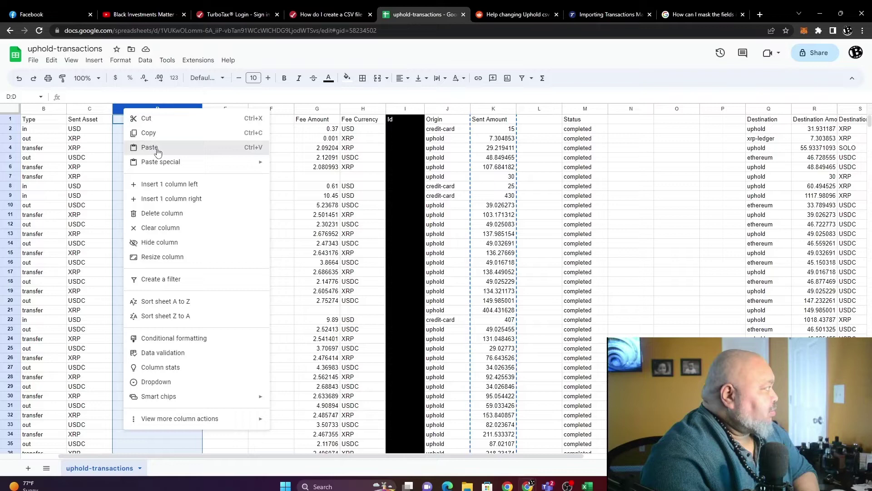
left_click(132, 146)
left_click(328, 14)
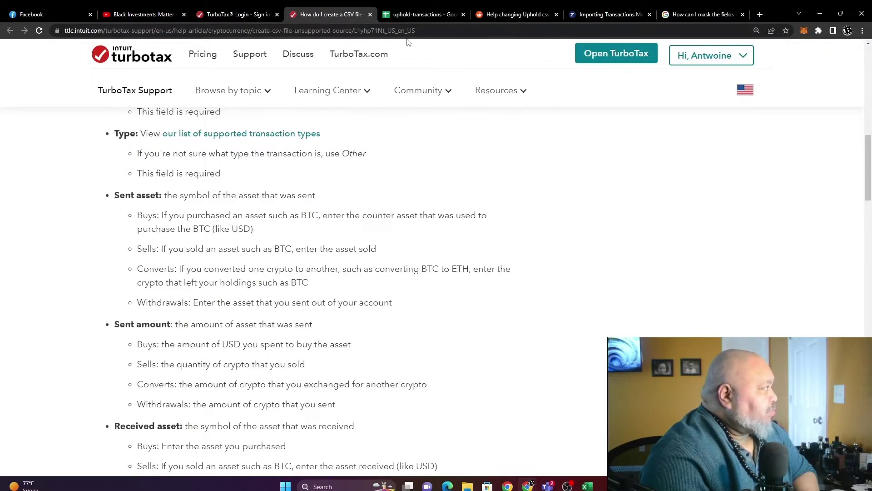
Go back to the uphold-transactions spreadsheet from the TurboTax article
left_click(414, 14)
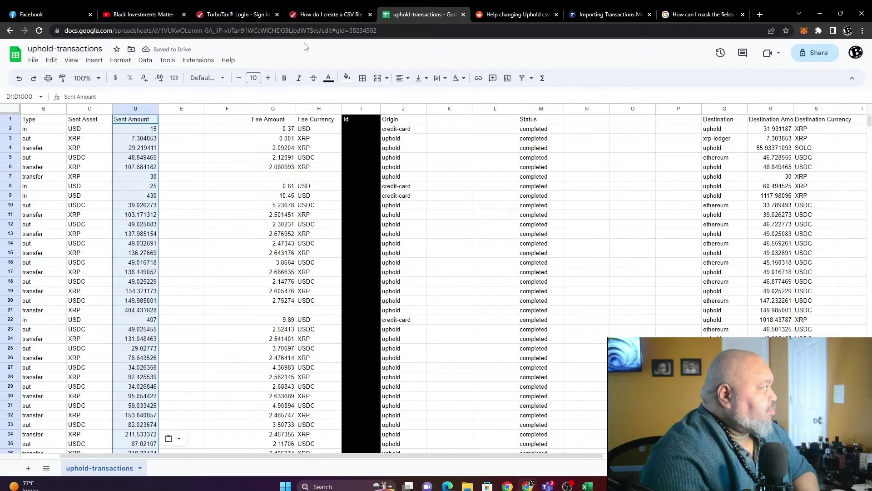
Rename header S1 to 'Received Asset' and R1 to 'Received Amount'
left_click(812, 122)
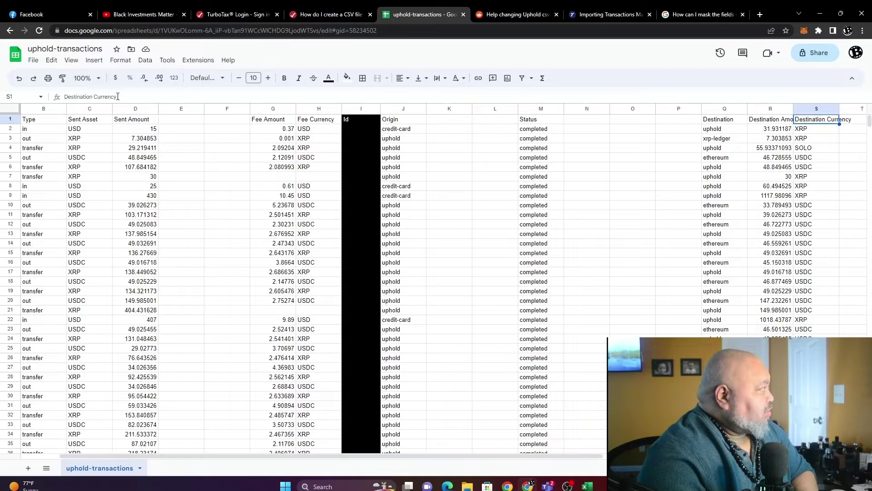
left_click_drag(117, 96, 54, 99)
type("R")
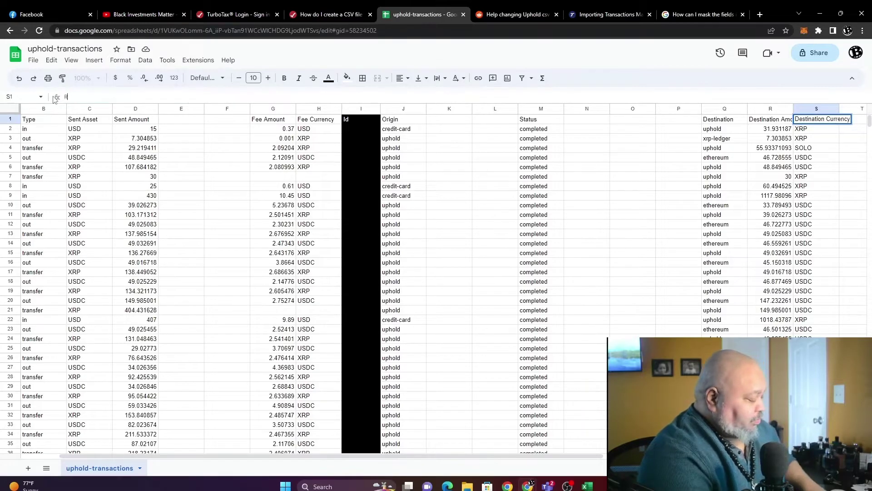
type("eceived")
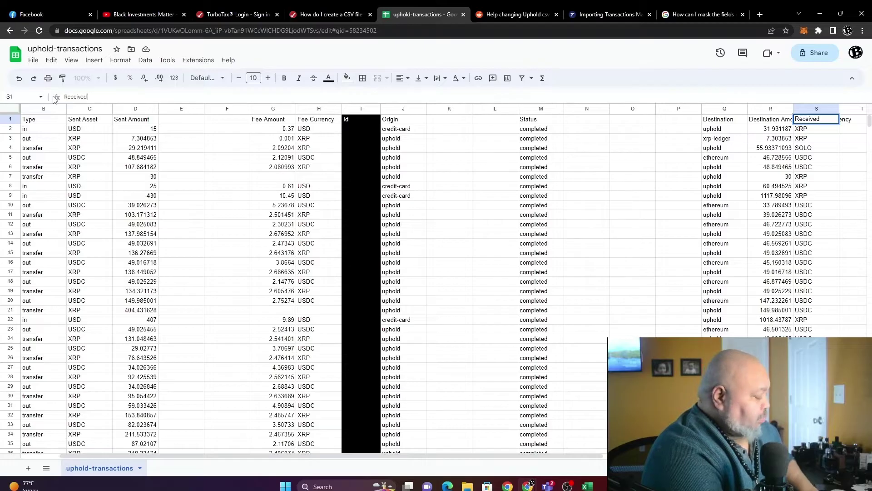
type(" Asset")
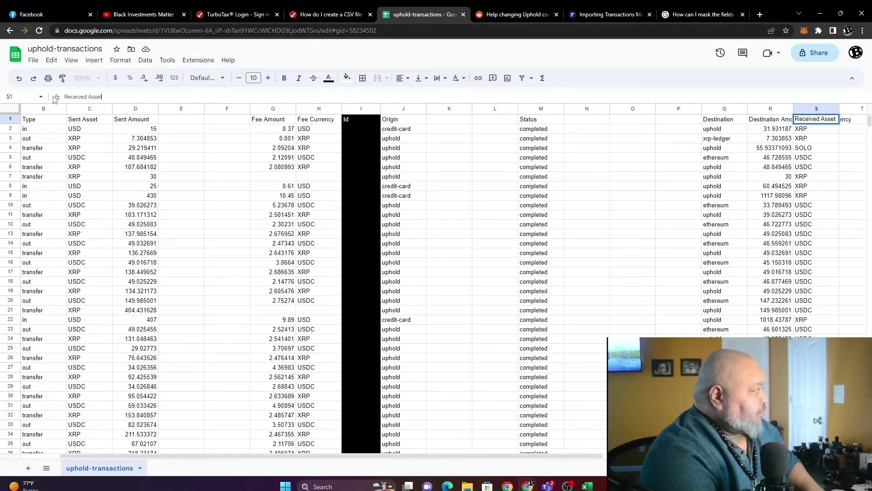
left_click(760, 171)
left_click(766, 121)
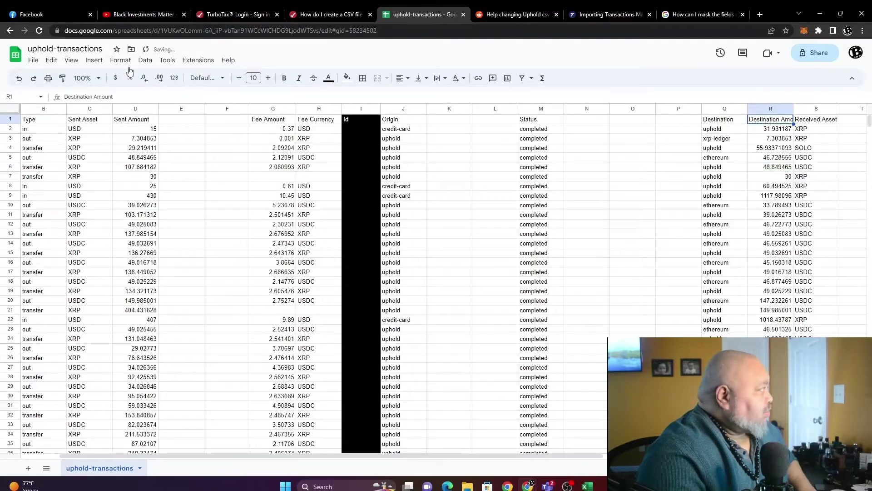
double_click(91, 96)
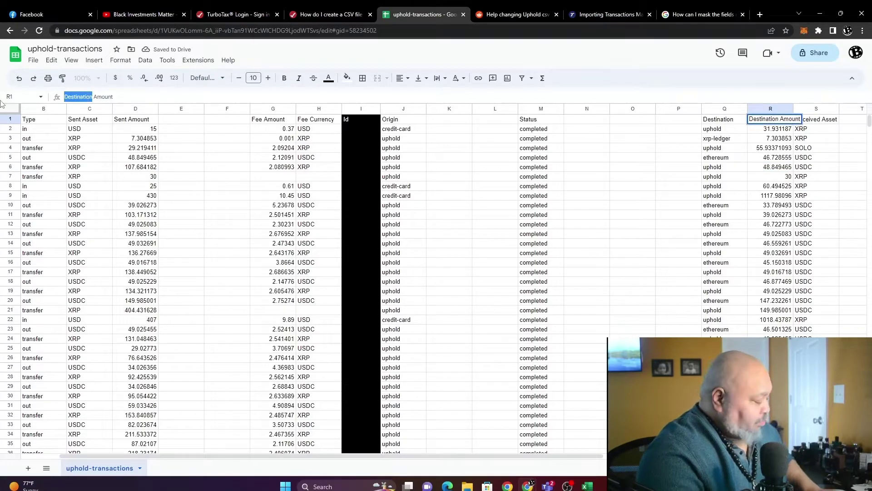
type("Received")
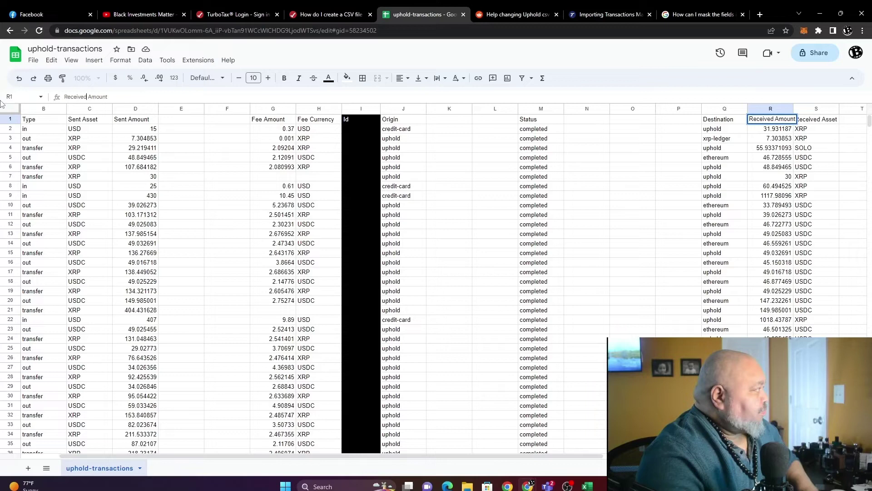
left_click(648, 273)
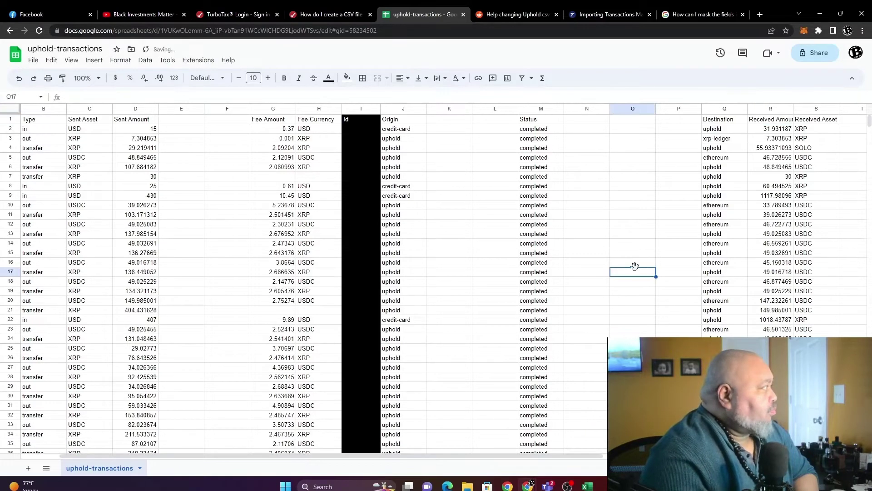
Move Received Asset into column E and Received Amount into column F
left_click(803, 111)
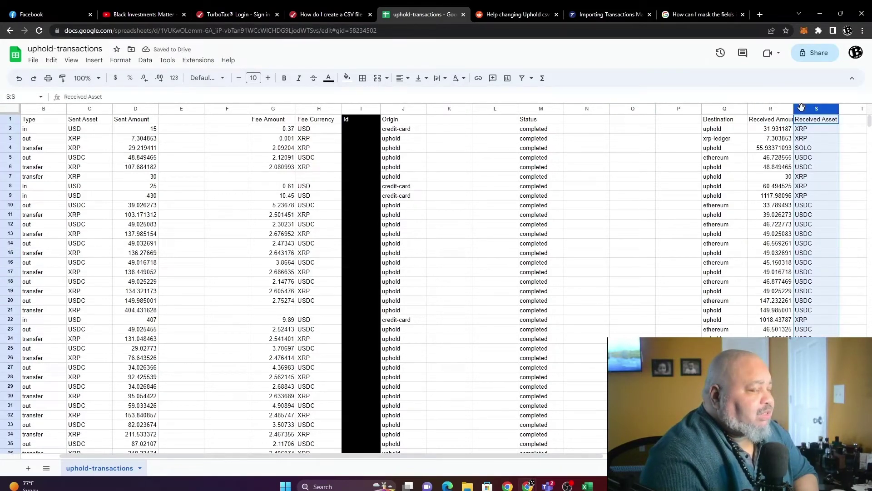
right_click(802, 112)
left_click(676, 118)
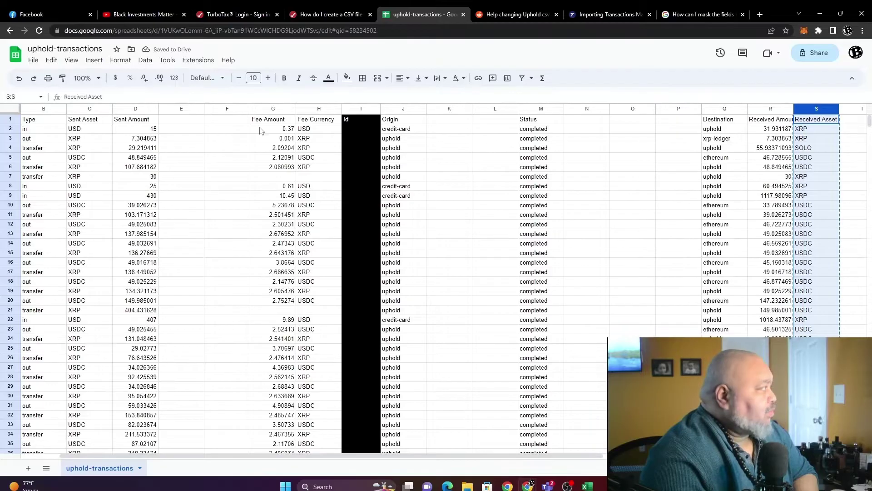
left_click(167, 111)
right_click(167, 111)
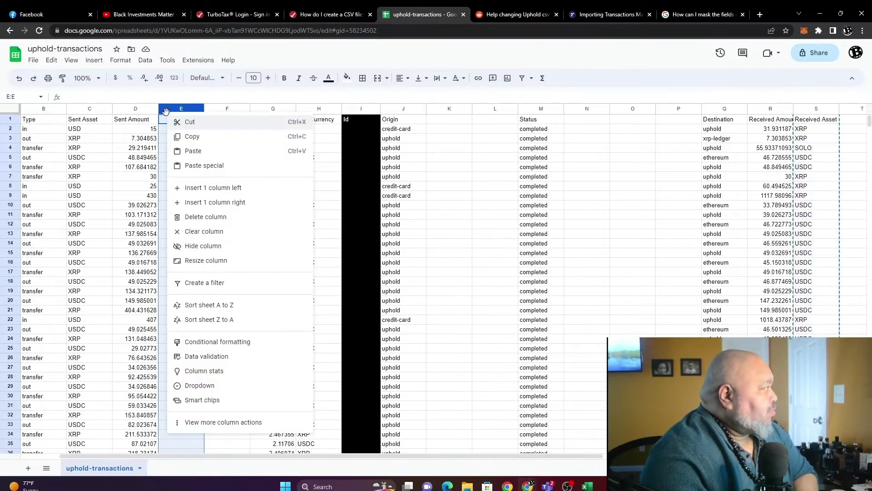
left_click(191, 148)
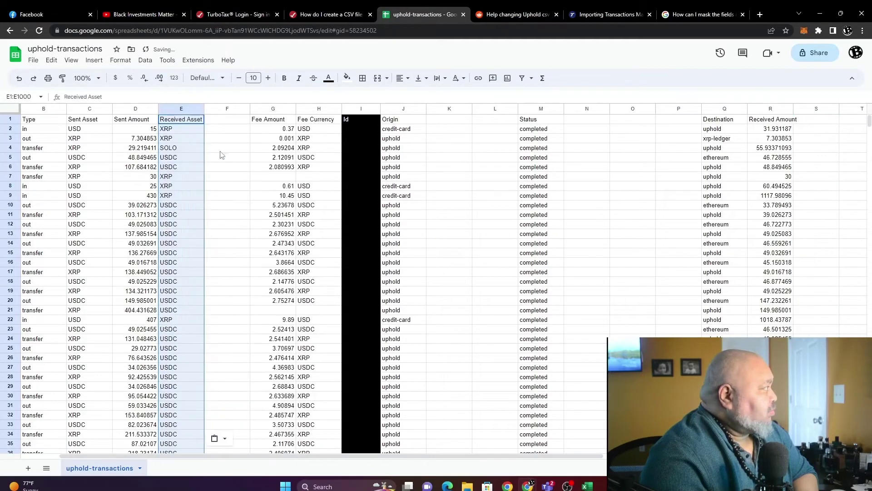
left_click(763, 110)
right_click(762, 110)
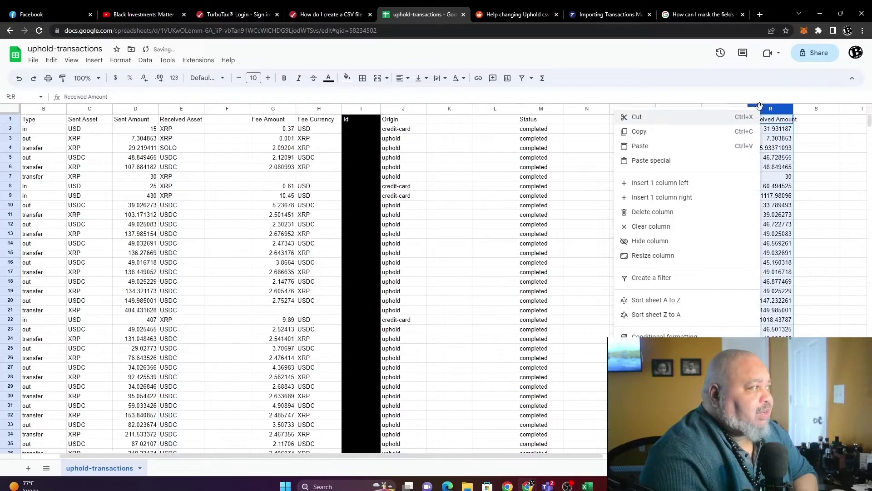
left_click(638, 117)
left_click(212, 111)
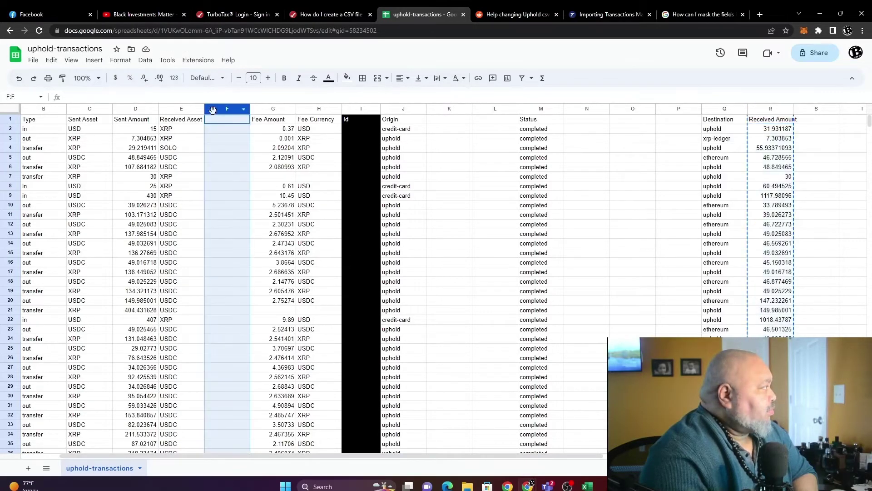
right_click(212, 110)
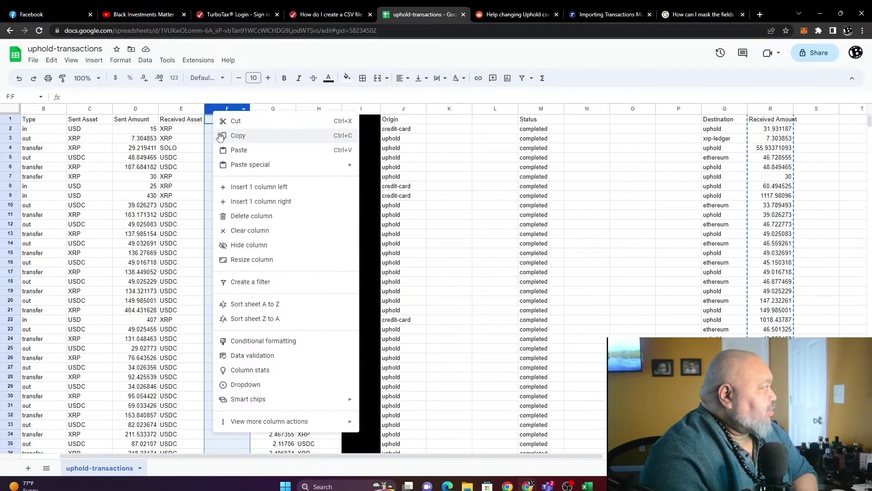
left_click(237, 151)
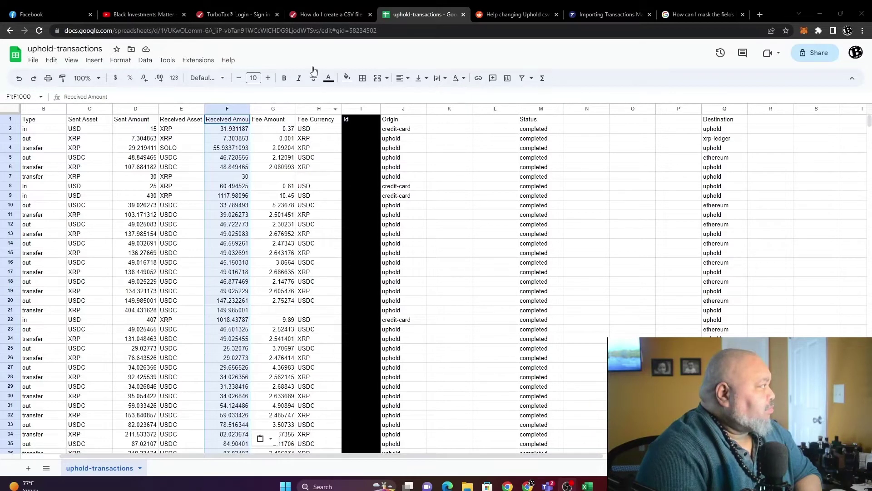
Check TurboTax's fee field names, then change H1 from 'Fee Currency' to 'Fee Asset'
left_click(337, 15)
scroll(187, 341, "down", 5)
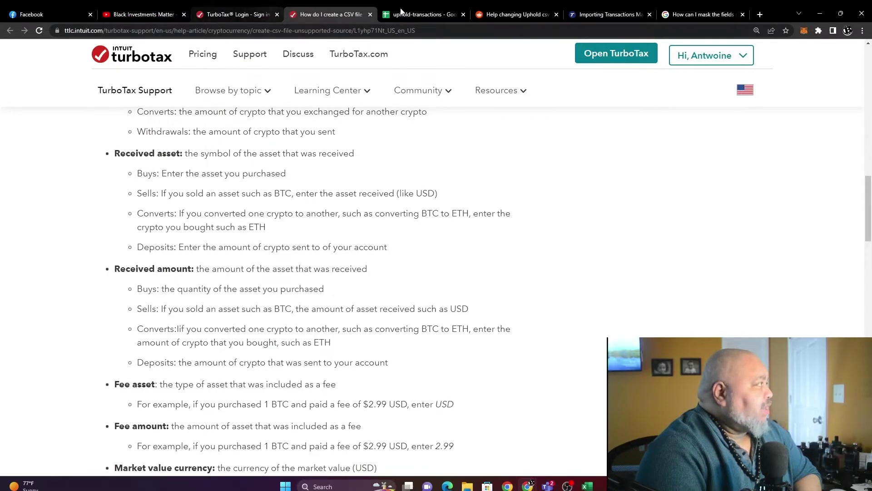
left_click(425, 14)
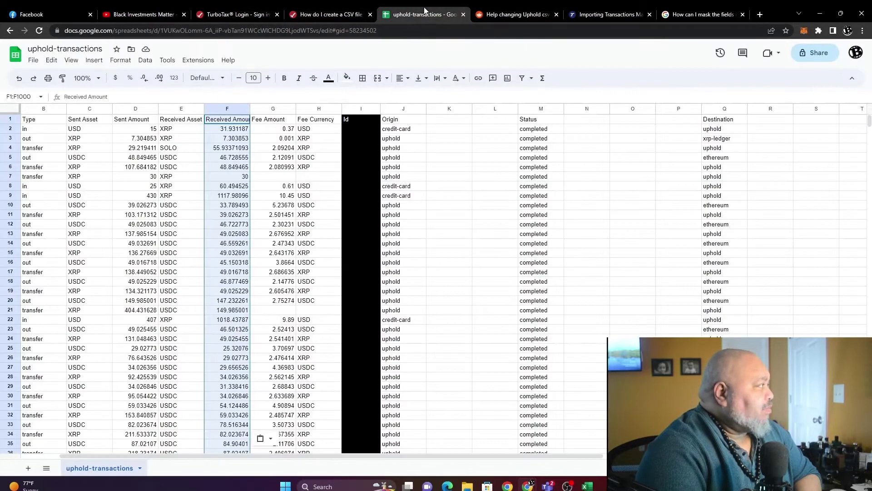
left_click(321, 121)
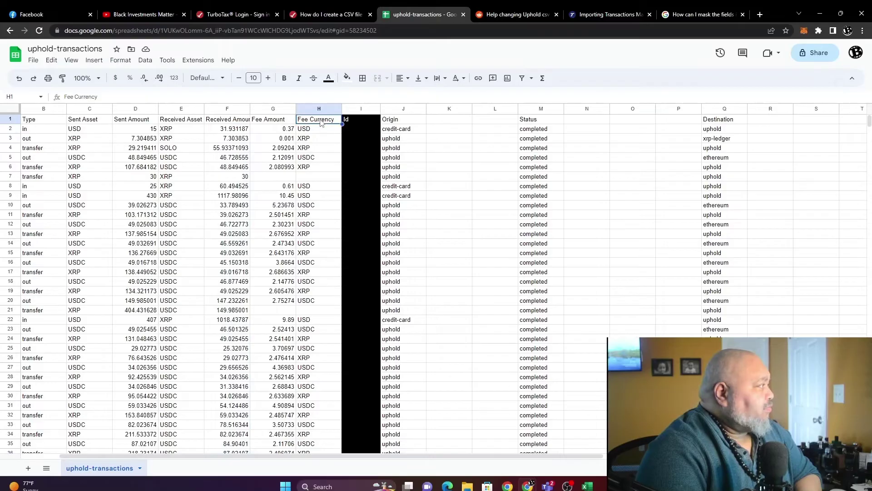
double_click(75, 97)
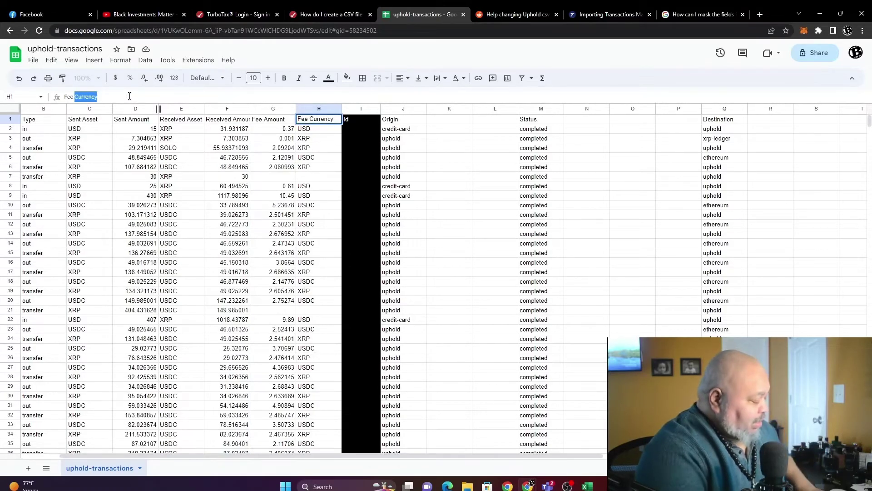
type("Asset")
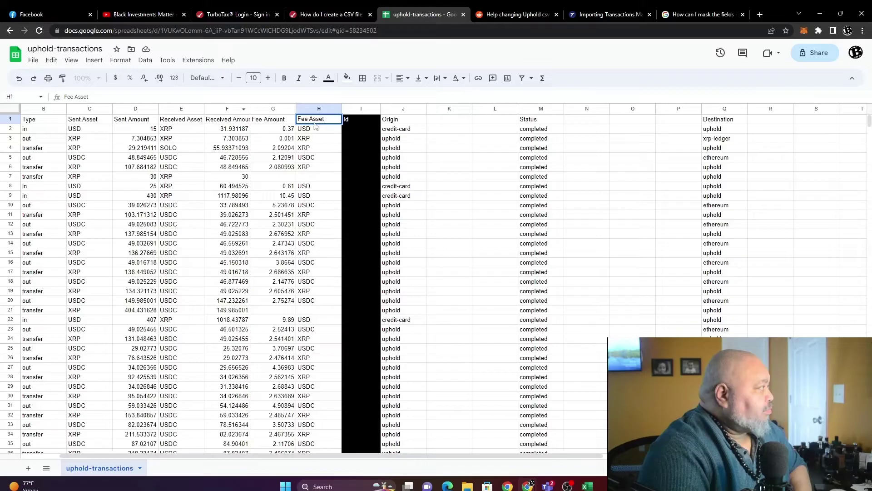
Park the Fee Amount column temporarily in empty column K
left_click(459, 148)
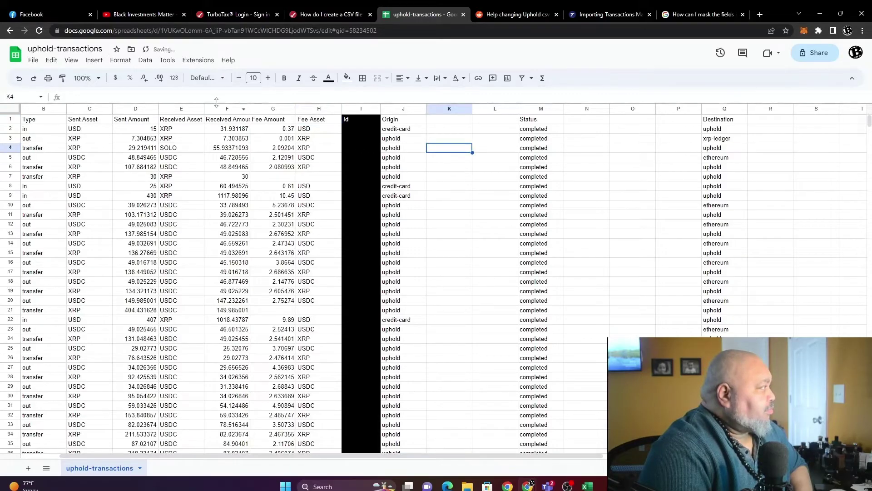
left_click(273, 109)
right_click(268, 112)
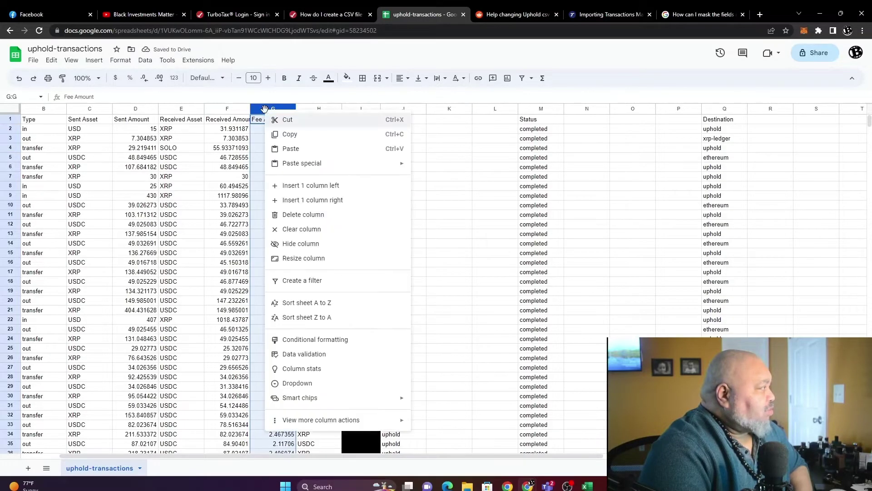
key("Escape")
left_click(443, 111)
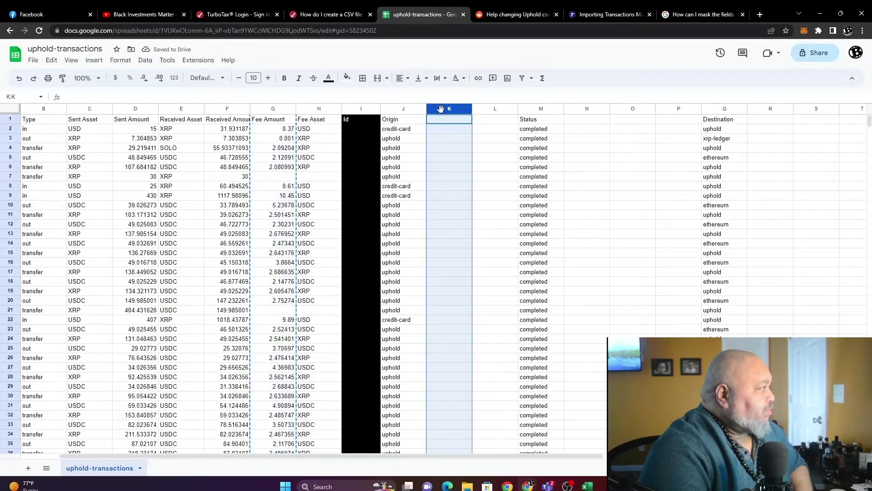
right_click(443, 111)
left_click(464, 149)
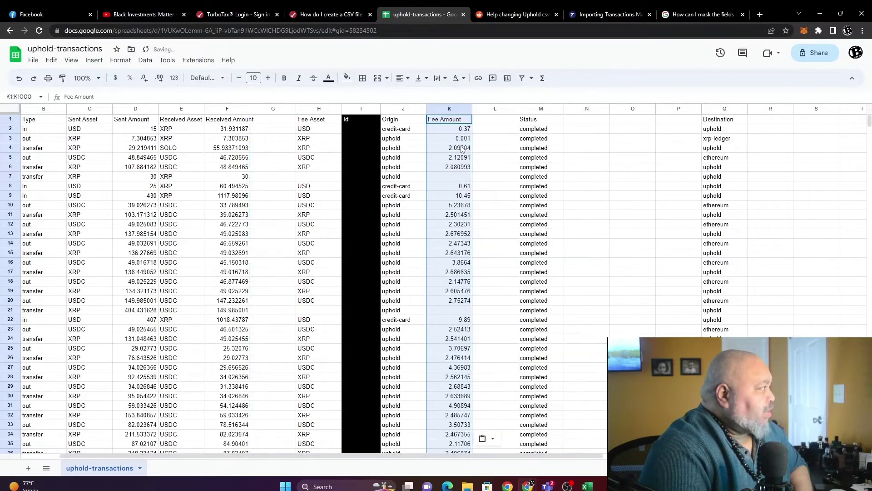
Move the Fee Asset column from H into column G
left_click(308, 111)
right_click(308, 111)
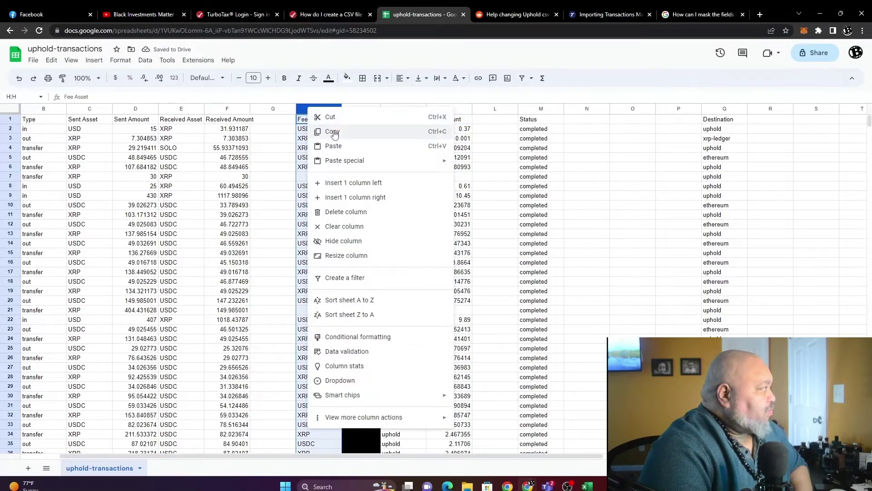
left_click(331, 118)
left_click(266, 111)
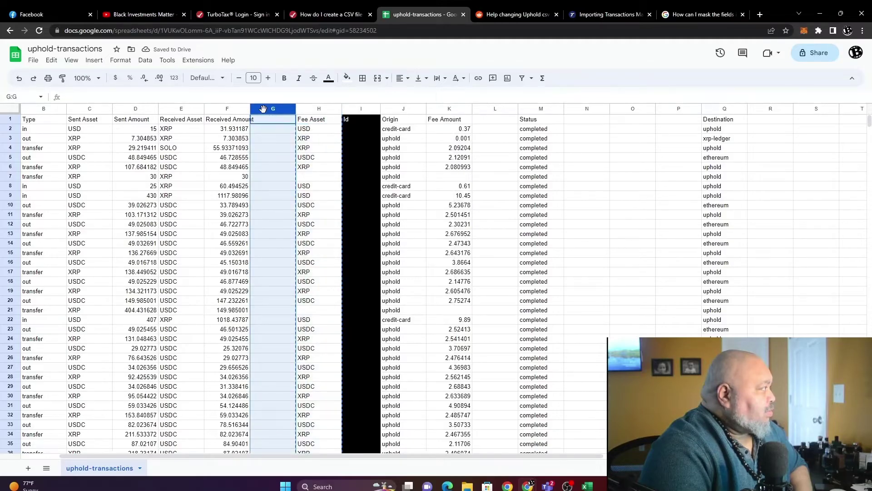
right_click(266, 110)
left_click(293, 150)
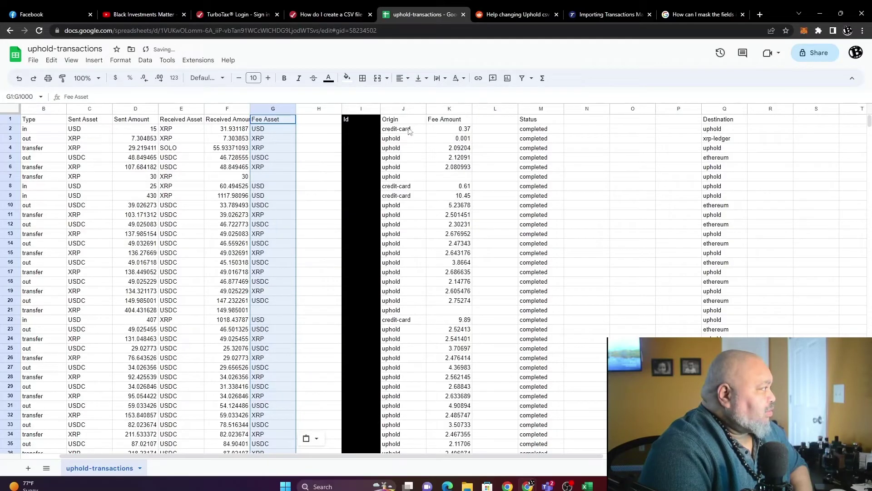
Move Fee Amount from column K into column H
left_click(436, 108)
right_click(436, 108)
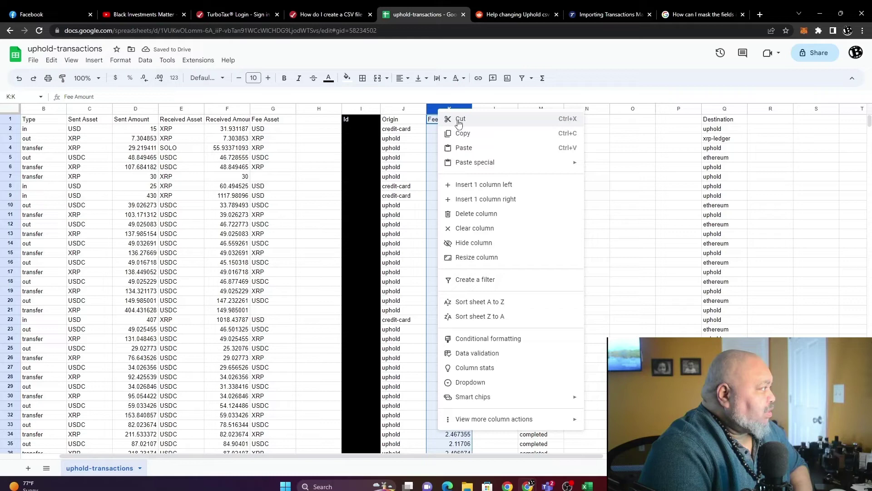
left_click(456, 119)
left_click(305, 109)
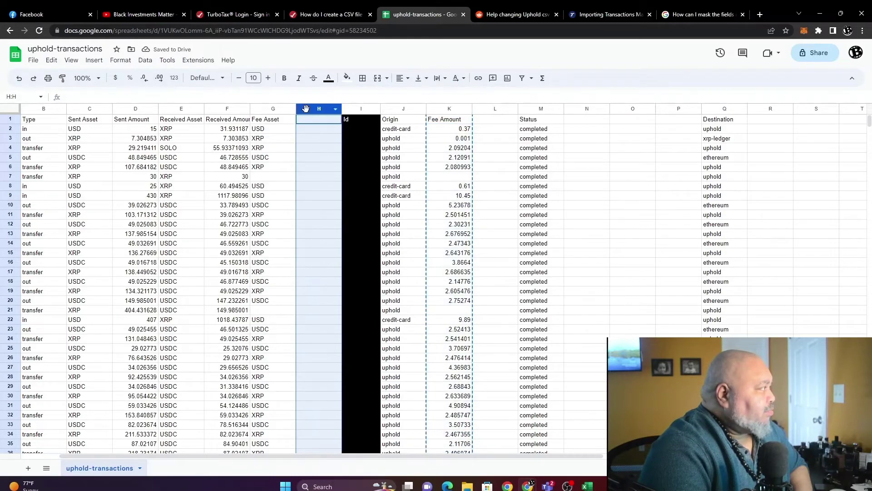
right_click(303, 110)
left_click(331, 149)
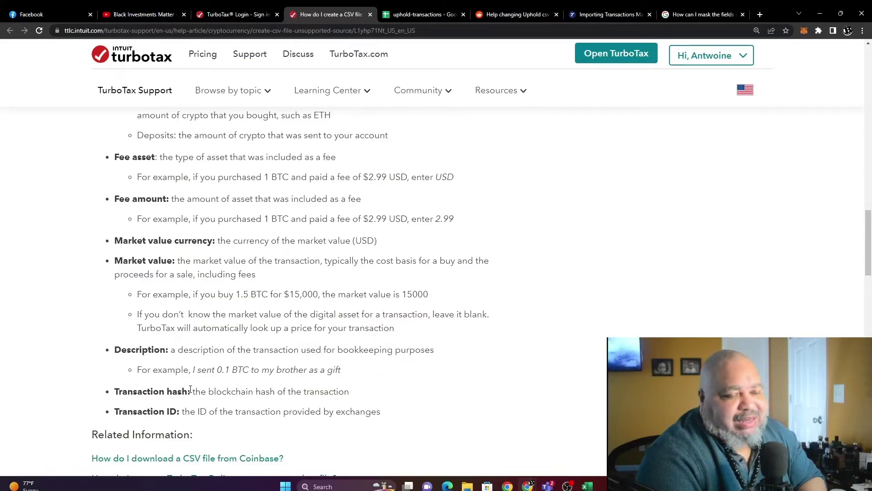
left_click(422, 14)
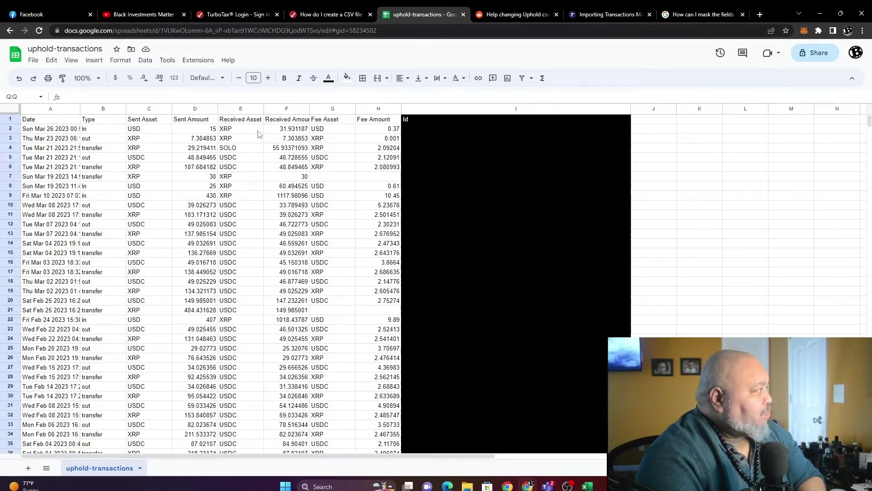
Inspect the Id value in I2 against TurboTax's CSV guidance
left_click(302, 109)
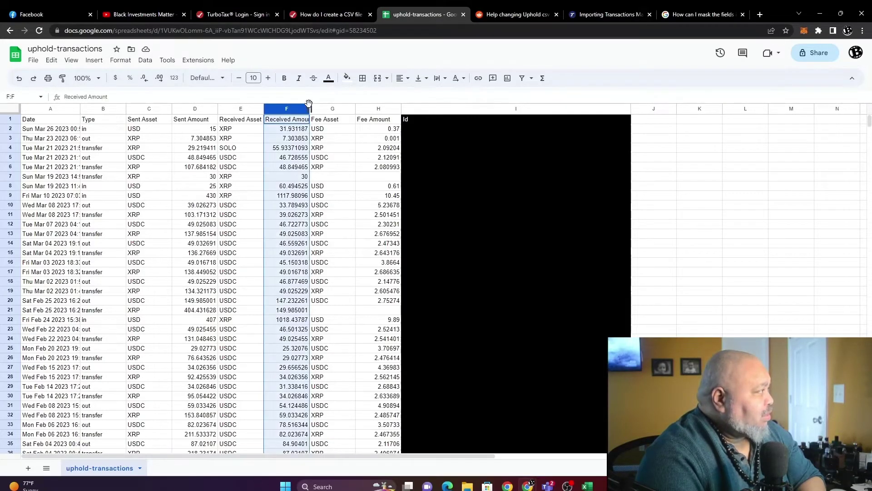
left_click(471, 129)
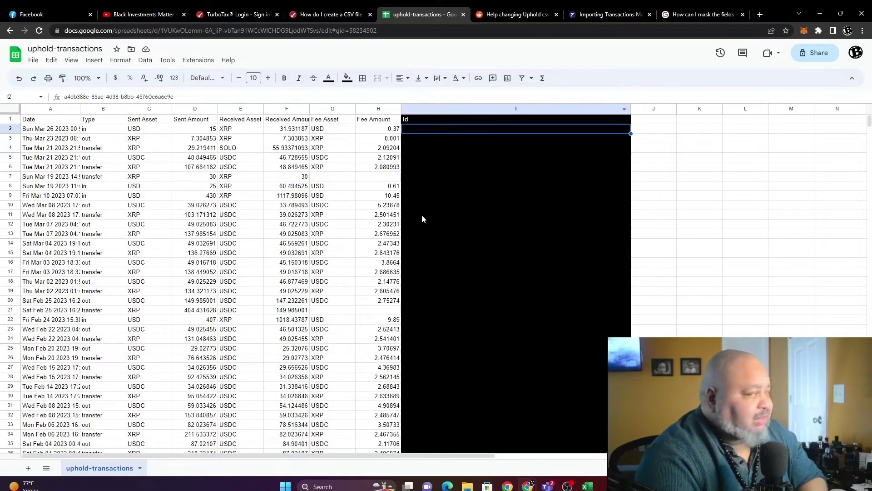
left_click(344, 14)
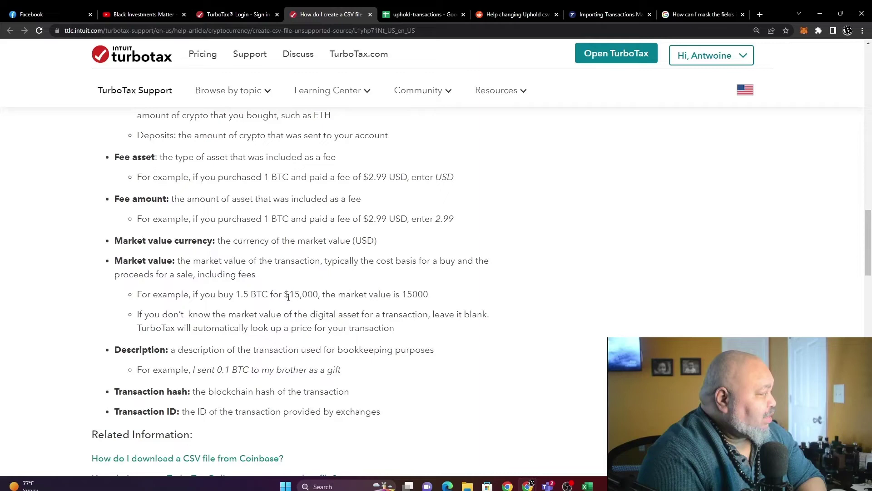
left_click(423, 14)
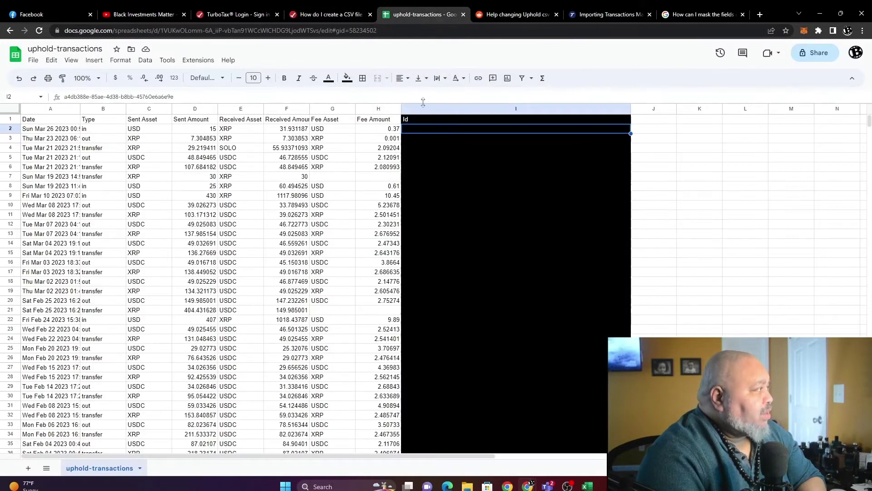
Change header I1 from 'Id' to 'Transaction Id' and narrow column I to fit
left_click(406, 120)
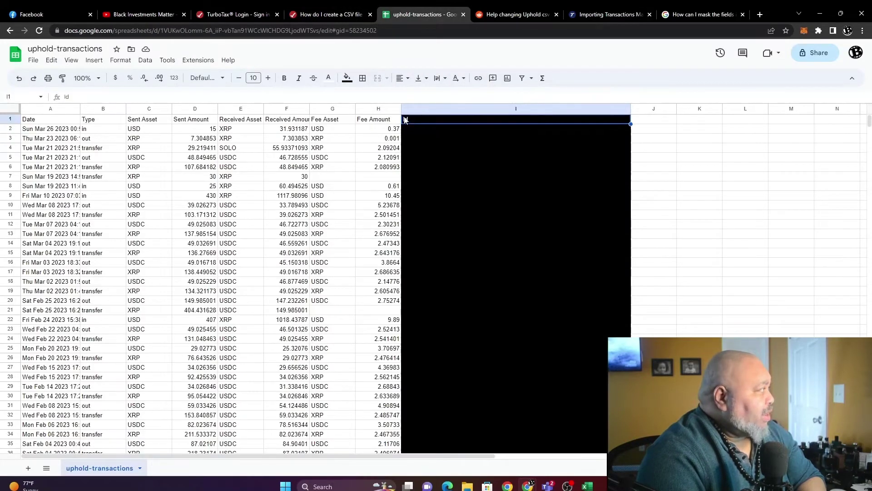
left_click(67, 94)
type("Tra")
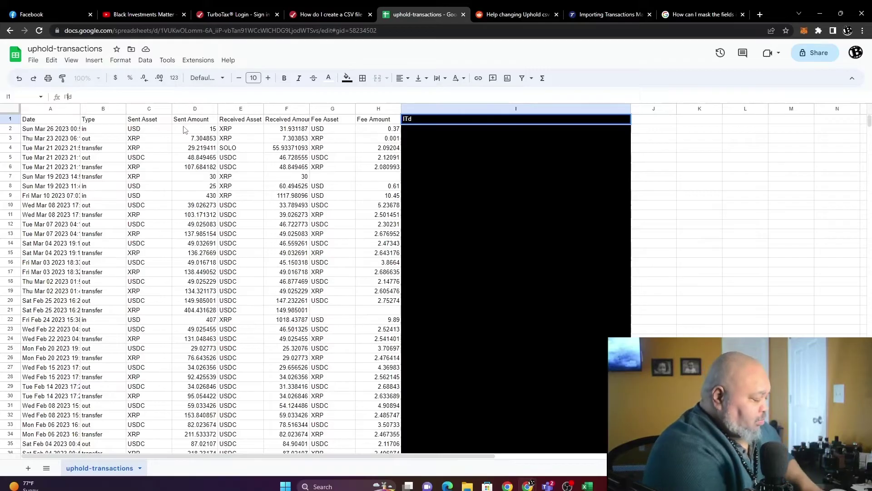
type("nsaction ")
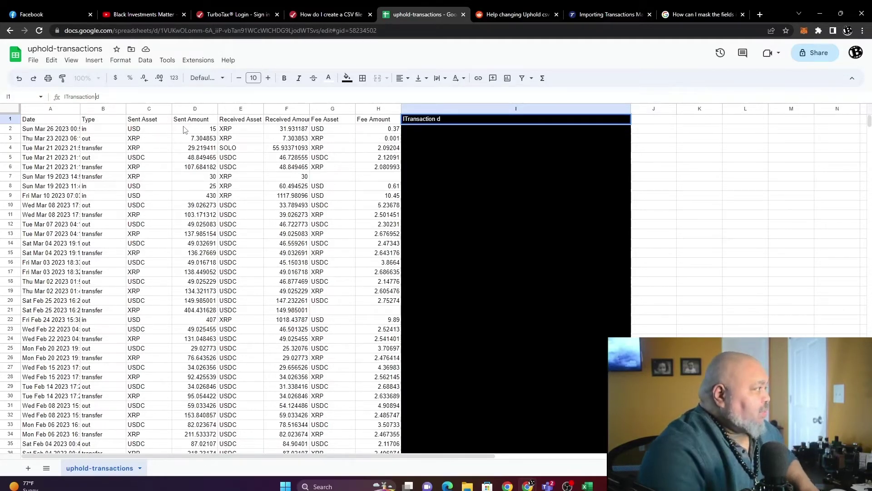
type(" I")
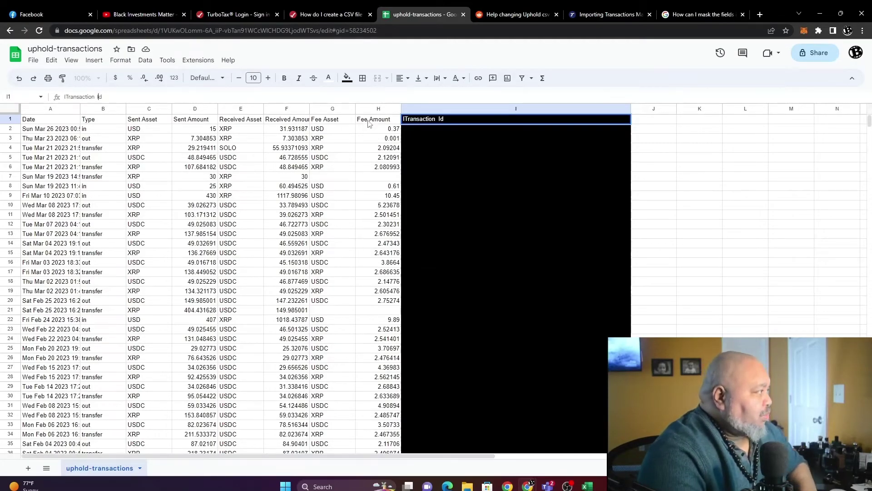
left_click(407, 119)
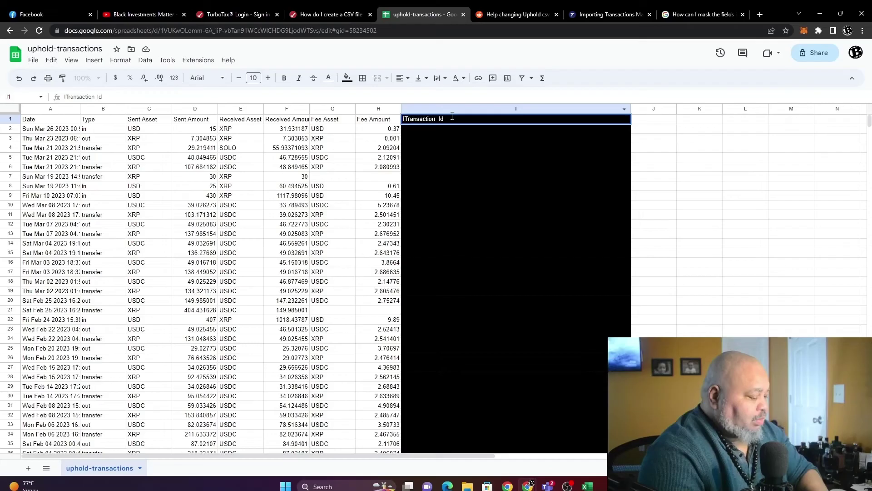
key("BackSpace")
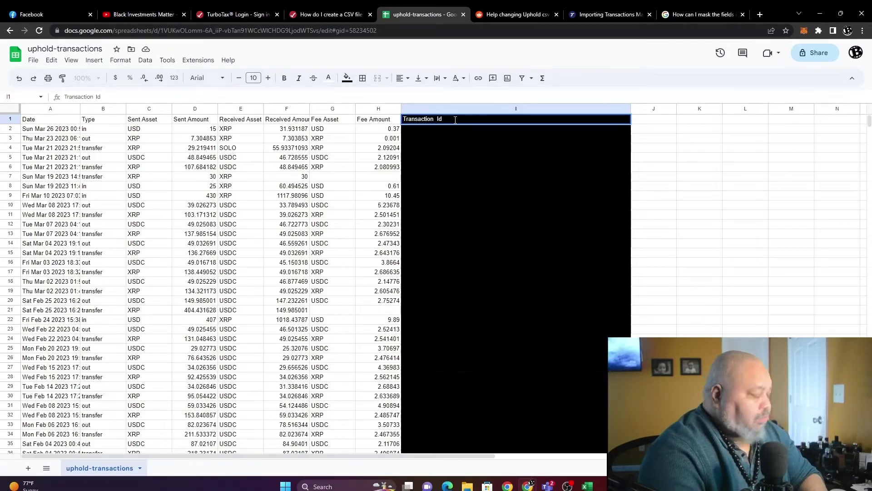
key("BackSpace")
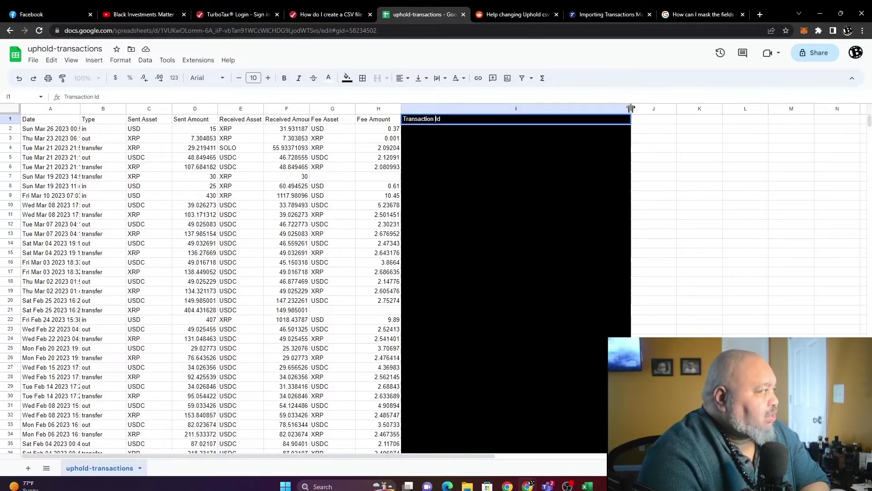
left_click_drag(630, 108, 532, 109)
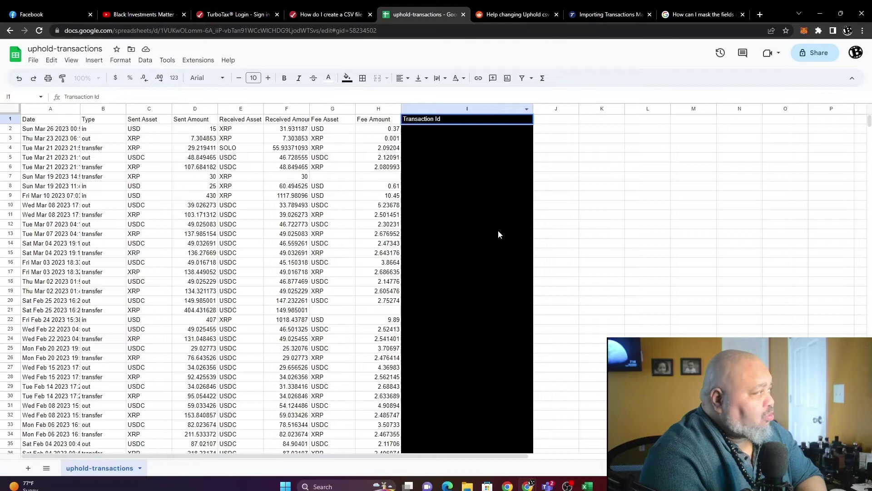
Retitle the spreadsheet 'uphold 2022 csvfile'
left_click(65, 48)
double_click(65, 48)
triple_click(65, 48)
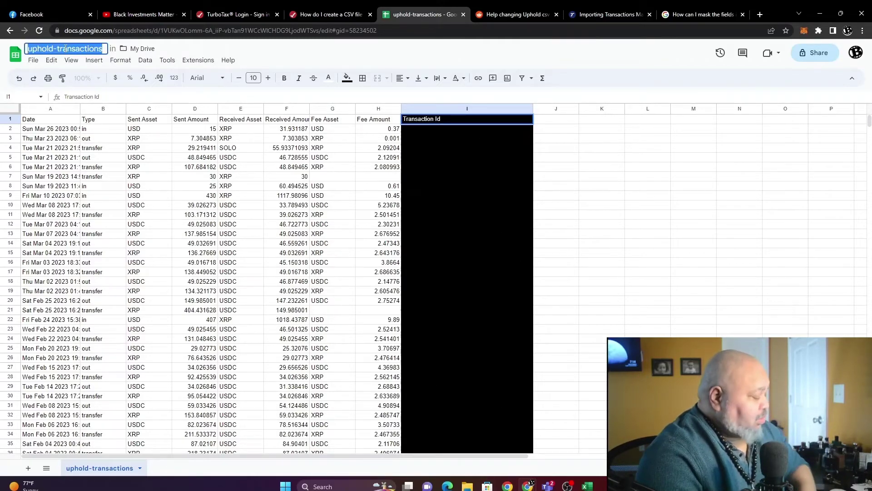
type("uph")
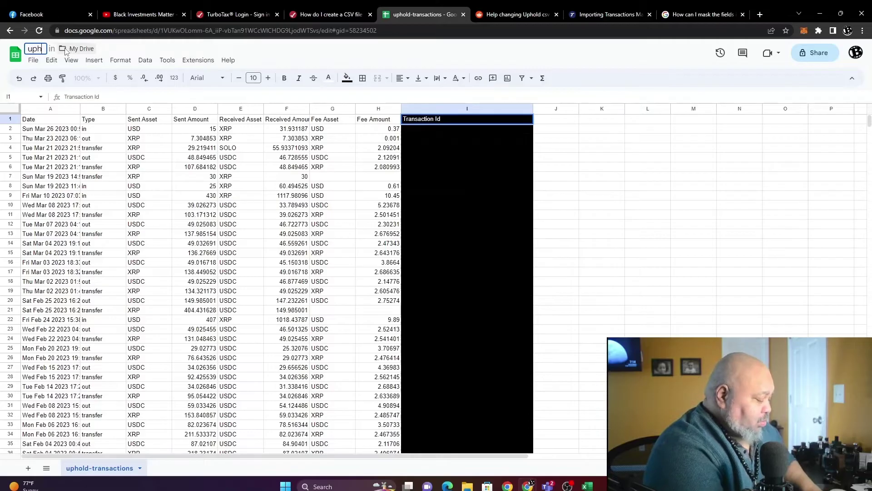
type("old 2022")
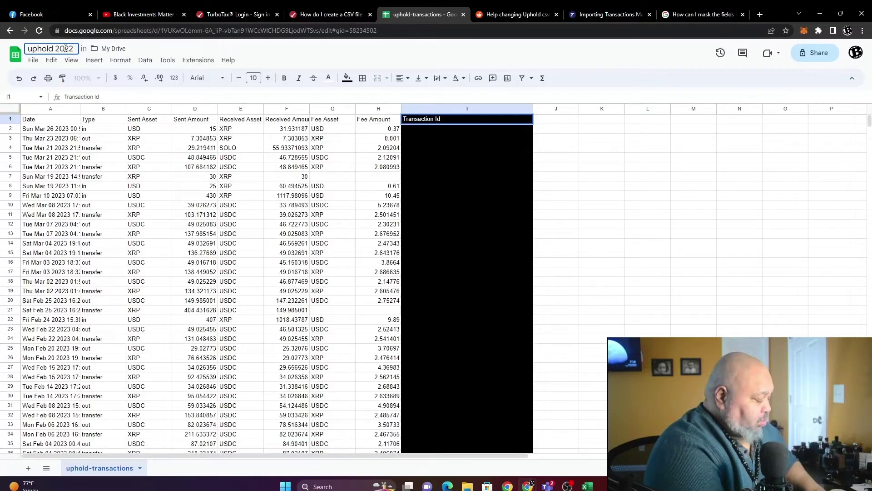
type(" csv")
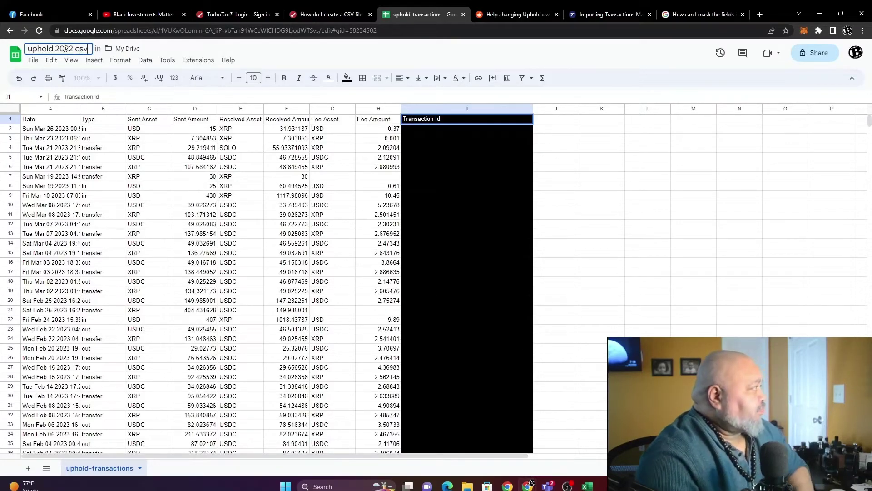
type("file")
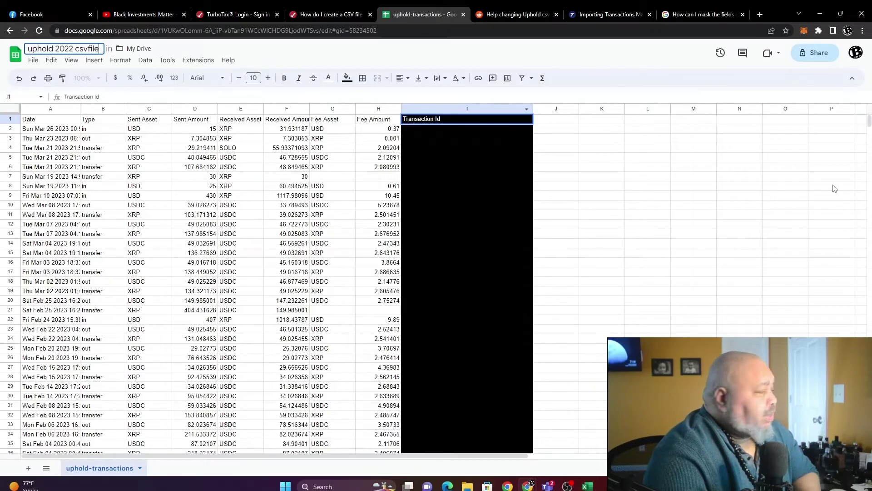
Download the sheet as a Comma Separated Values (.csv) file
left_click(31, 65)
mouse_move(69, 175)
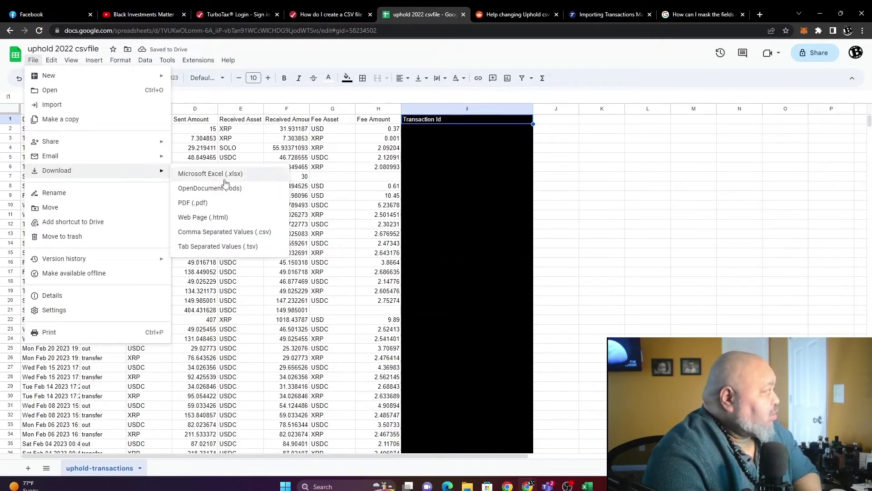
left_click(251, 234)
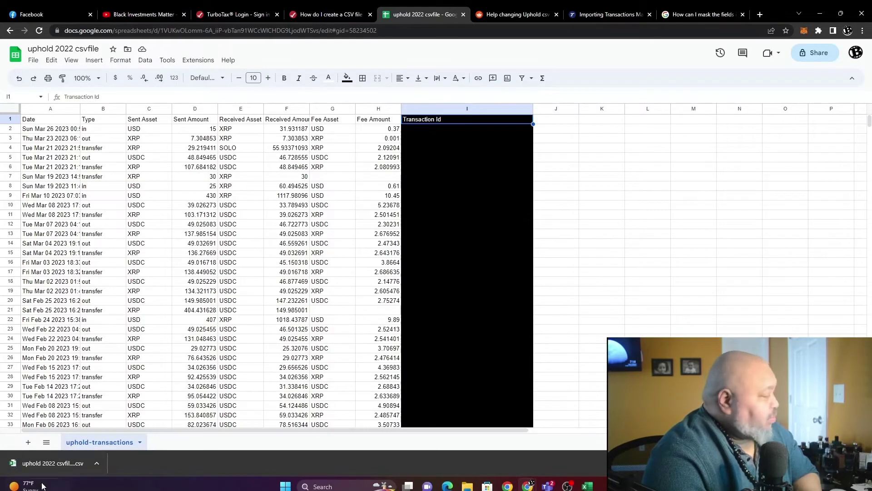
Sign in to TurboTax with the saved account and pick Uphold as the investment institution
left_click(334, 14)
left_click(236, 14)
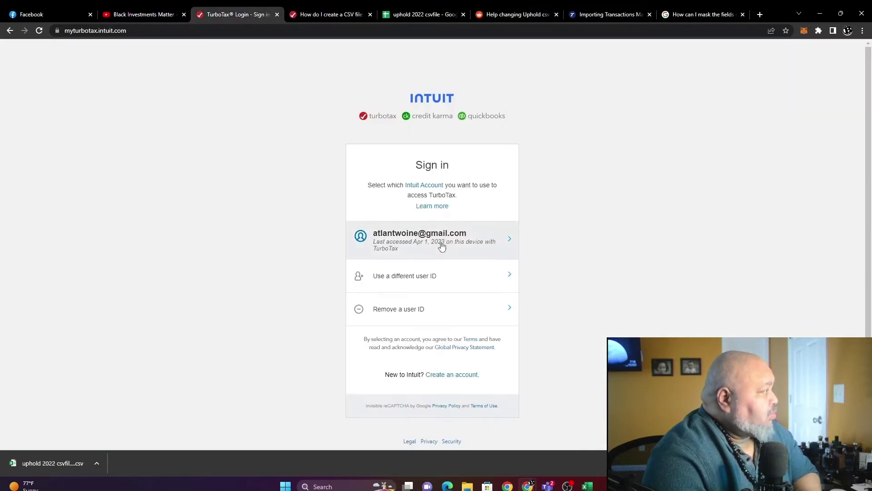
left_click(439, 247)
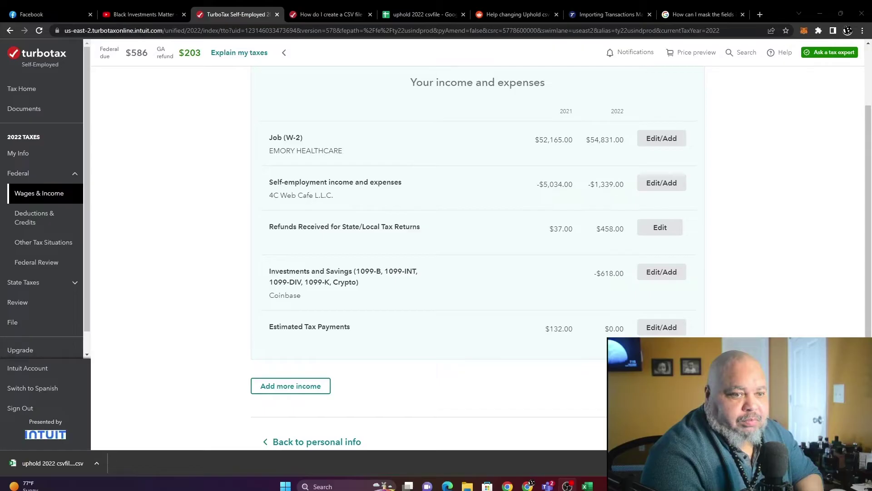
left_click(304, 396)
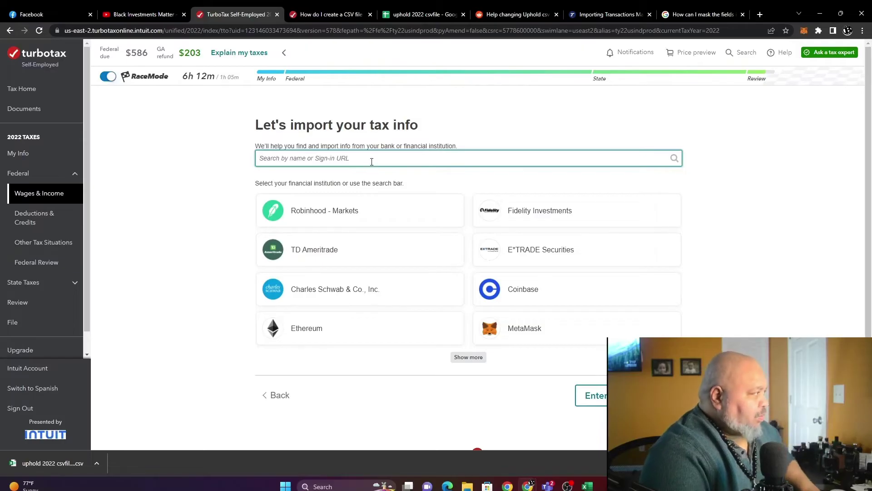
type("Uphold")
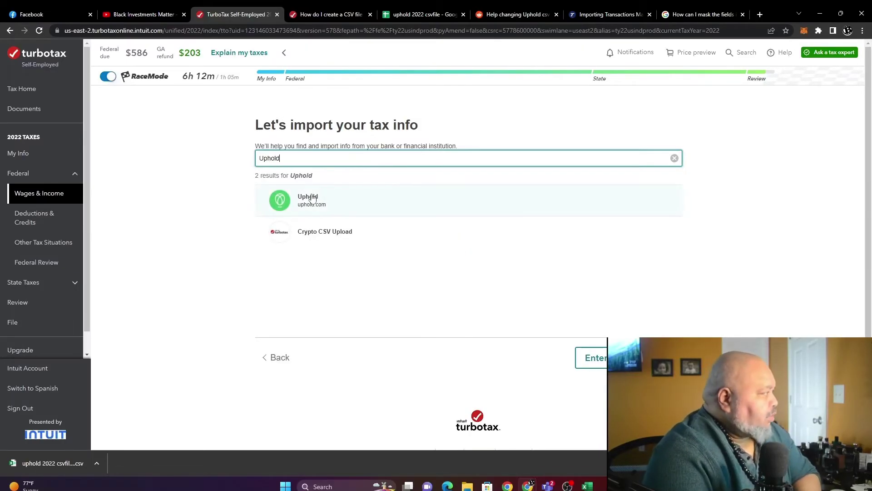
left_click(318, 192)
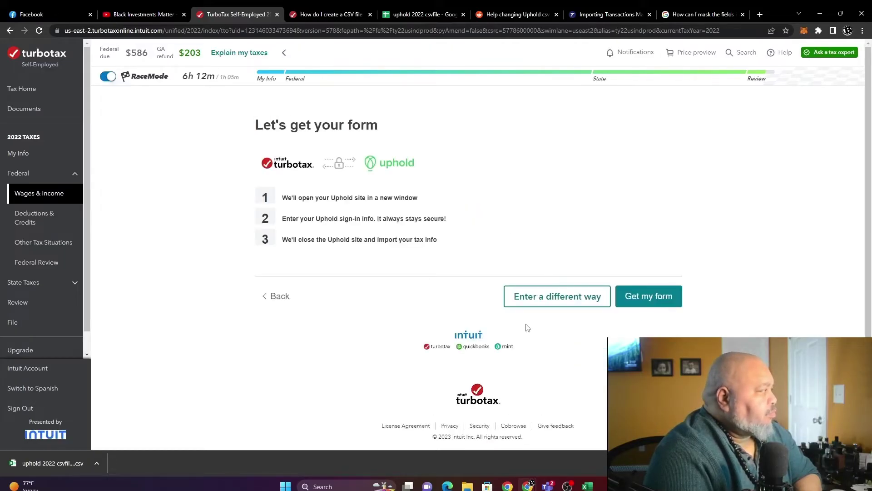
Enter Uphold info a different way: Cryptocurrency, uploaded from the computer
left_click(553, 304)
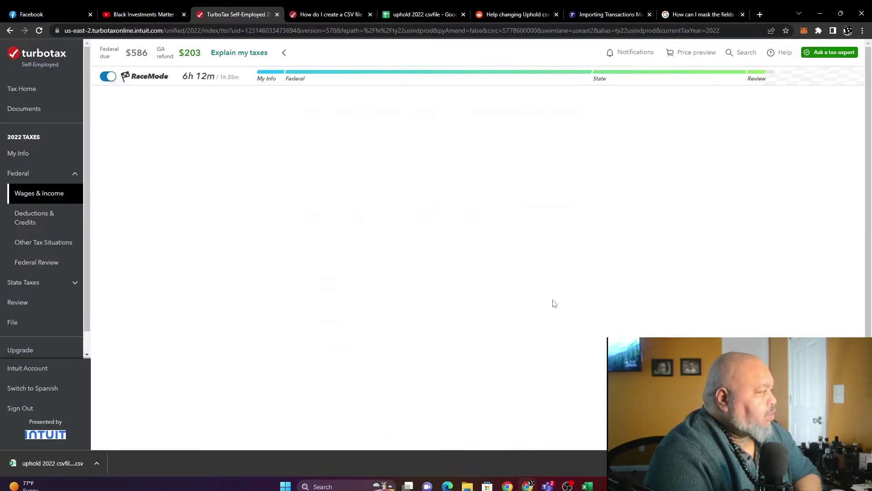
left_click(349, 313)
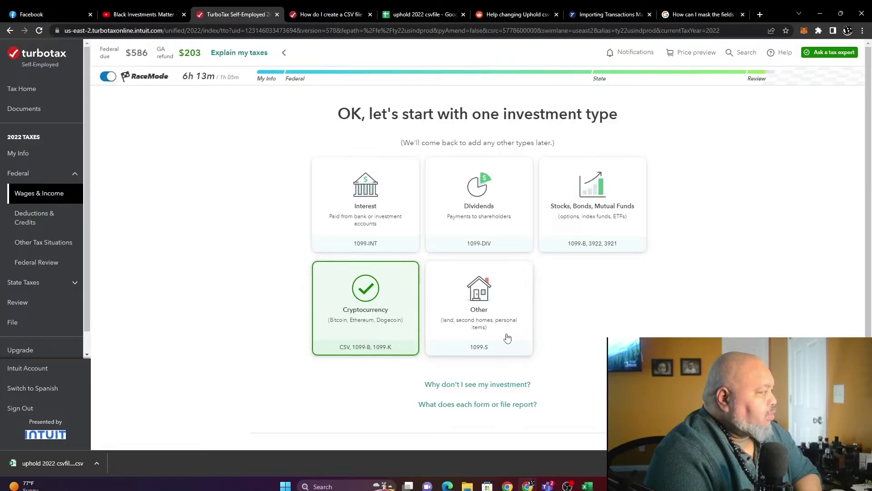
scroll(519, 335, "down", 2)
left_click(680, 367)
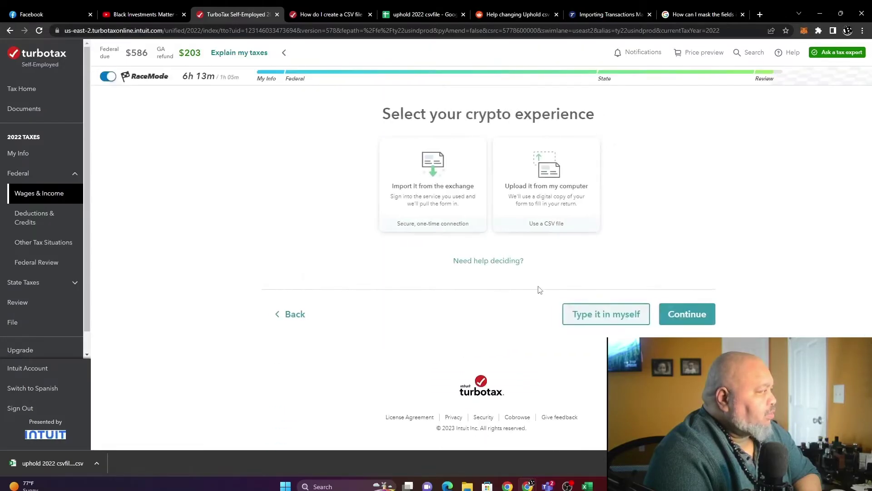
left_click(563, 225)
left_click(673, 321)
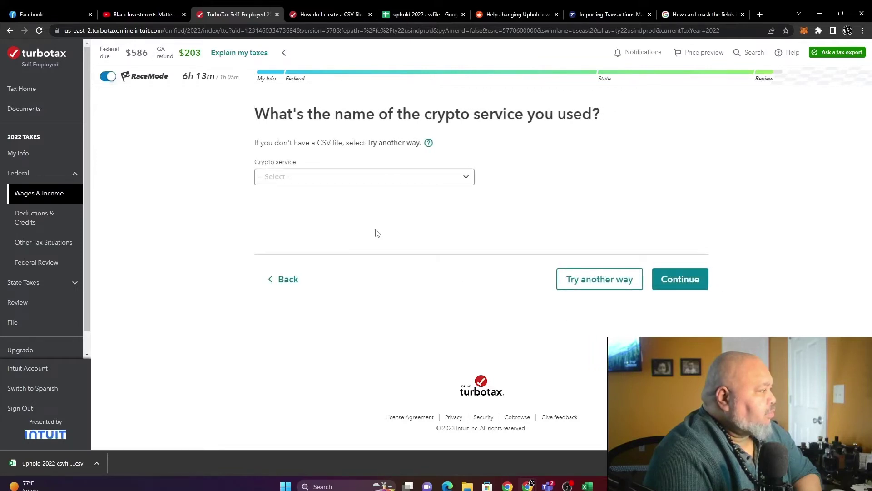
Set the crypto service to Other named 'Uphold' with Transactions as the CSV type
left_click(684, 280)
left_click(463, 178)
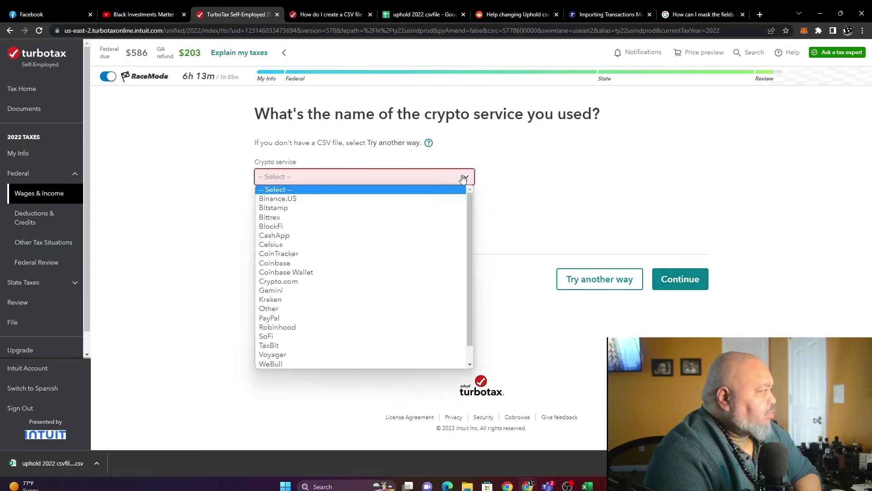
left_click(278, 308)
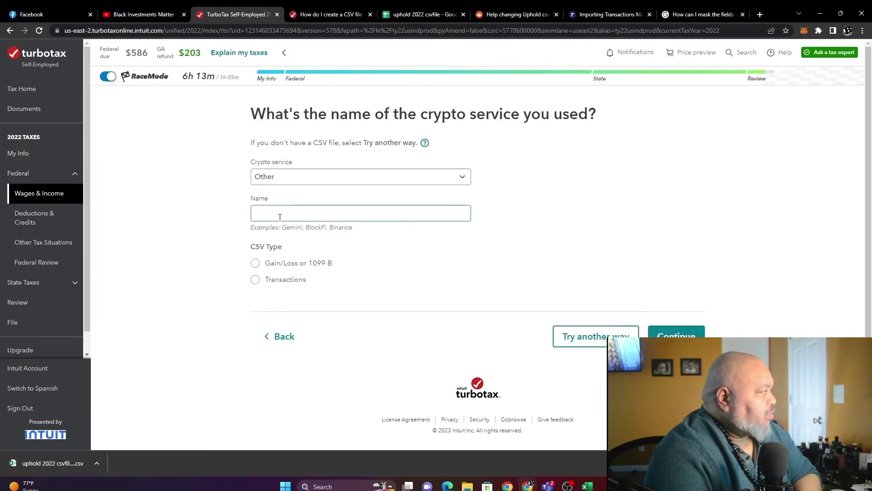
left_click(280, 218)
type("Uph")
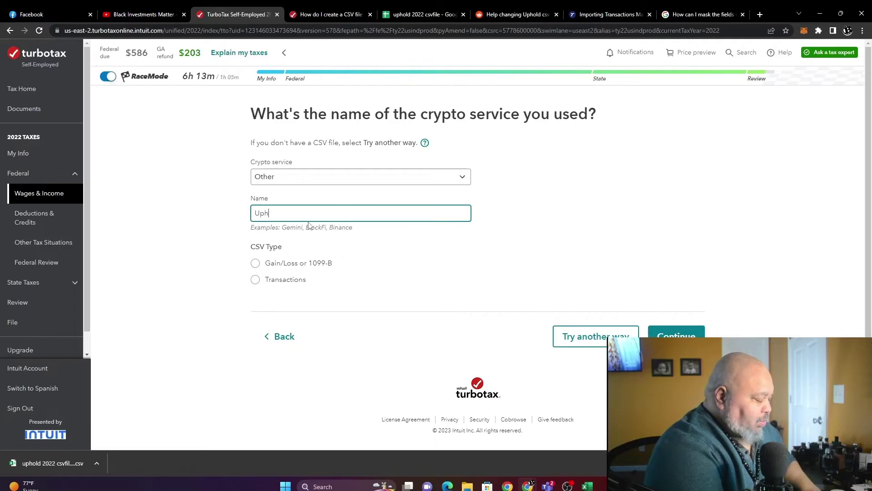
type("old")
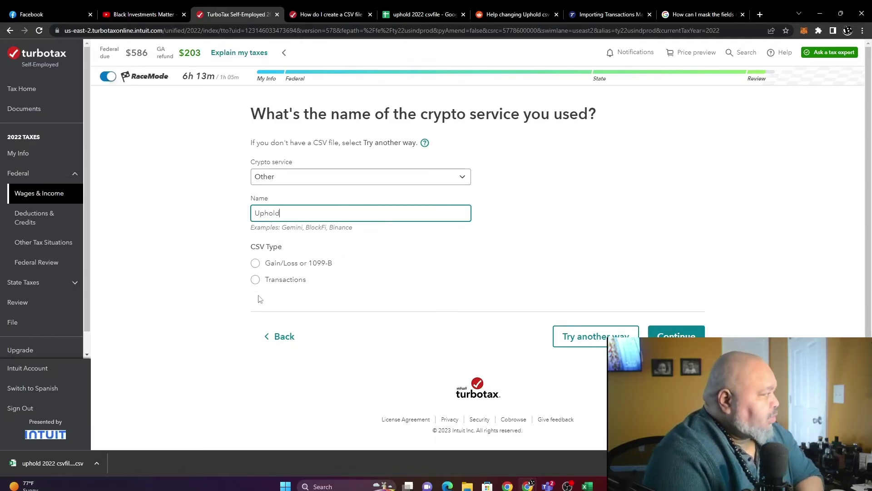
left_click(255, 279)
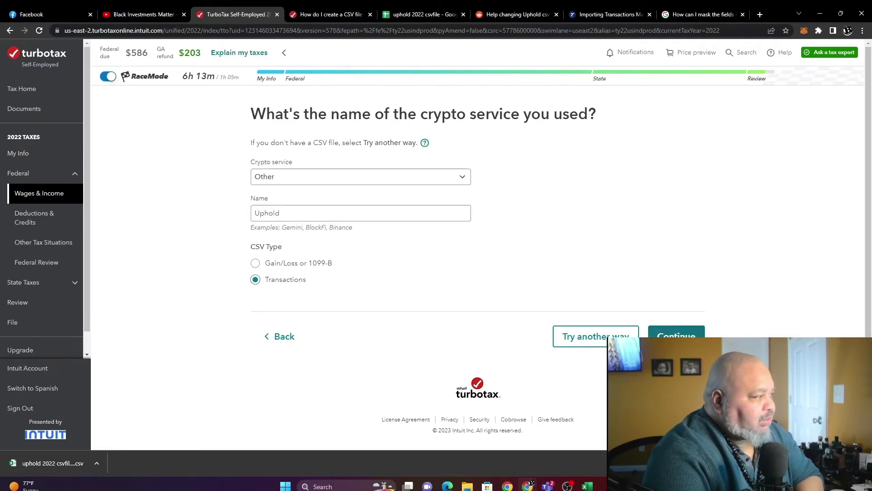
left_click(676, 334)
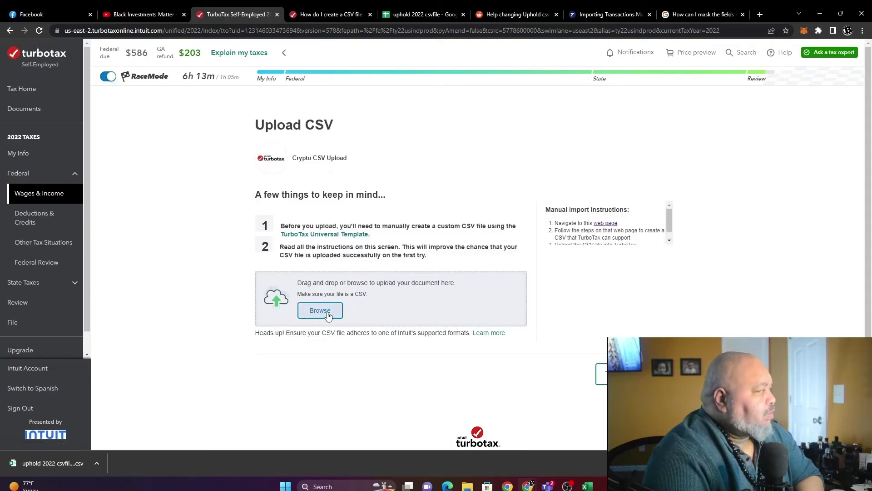
Upload 'uphold 2022 csvfile - uphold-transactions' from Downloads and confirm the import
left_click(327, 312)
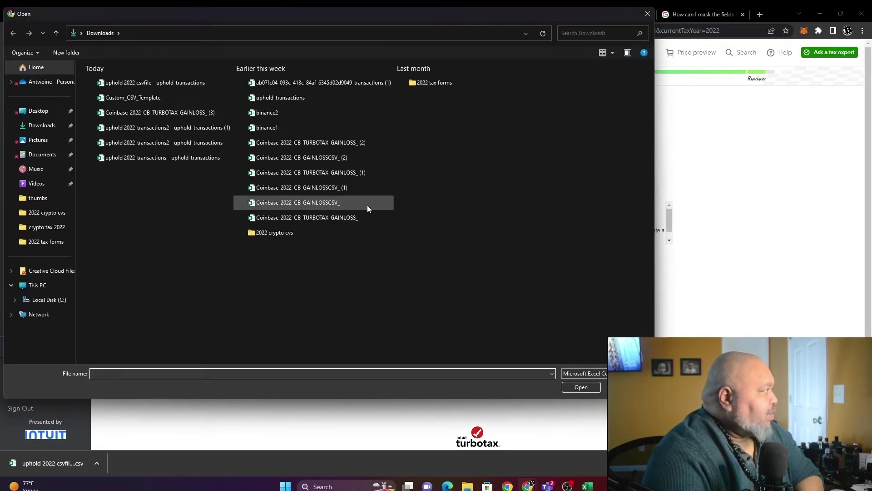
left_click(132, 80)
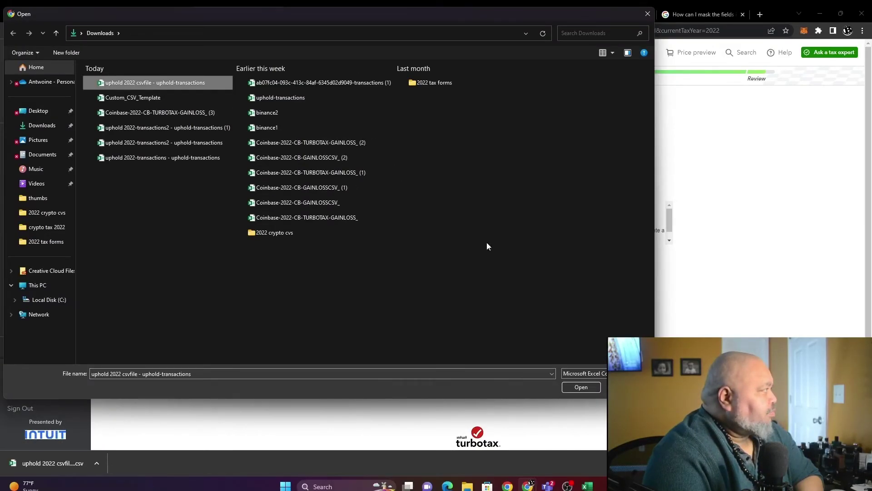
left_click(583, 387)
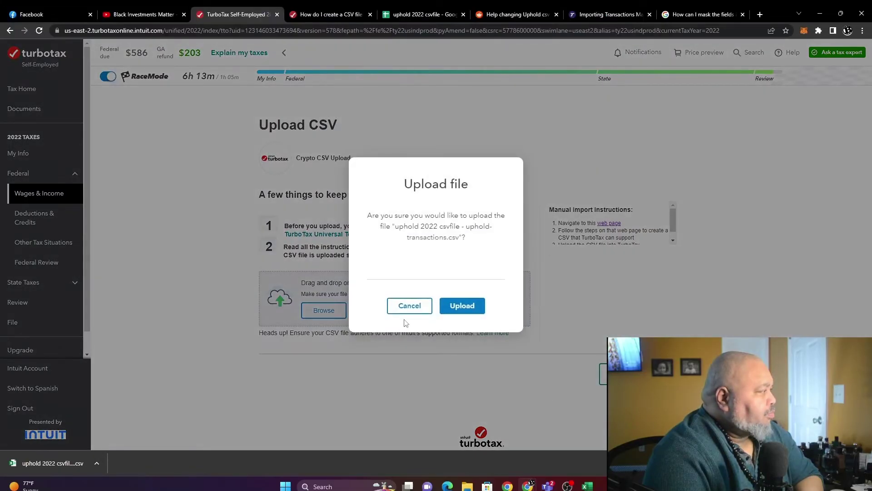
left_click(462, 308)
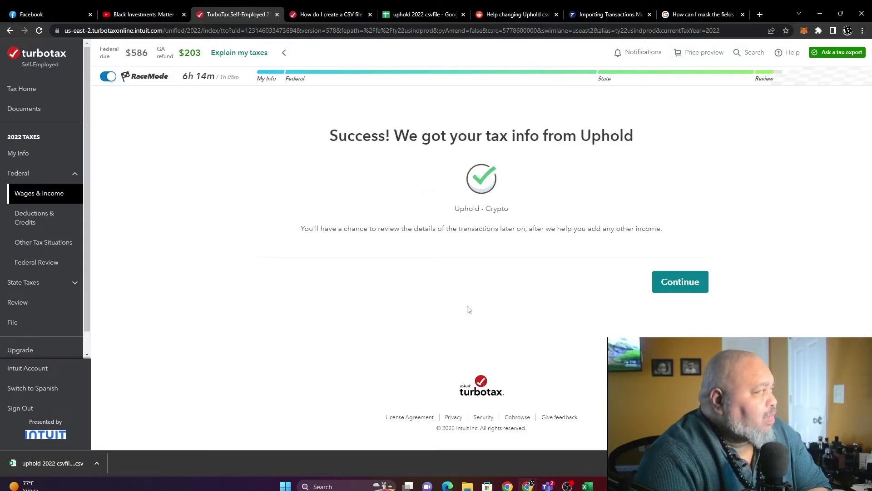
Confirm 'Yes, I've added all of my accounts' after the Uphold import
left_click(683, 284)
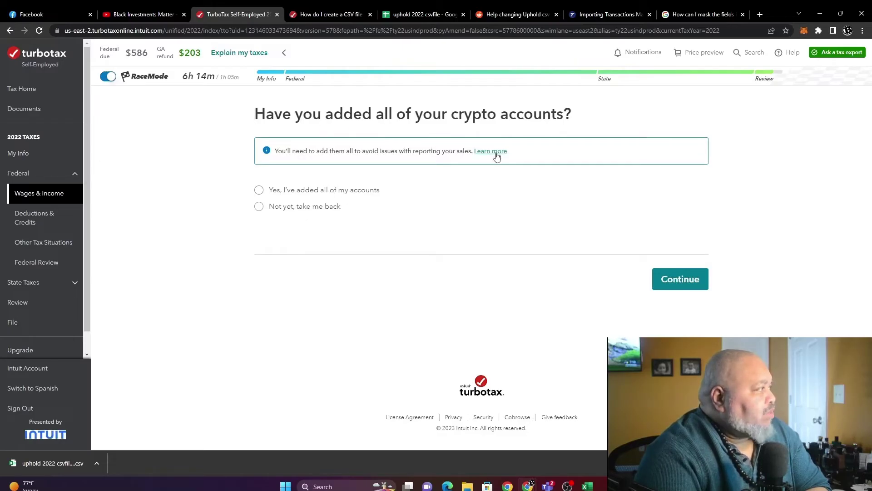
left_click(259, 190)
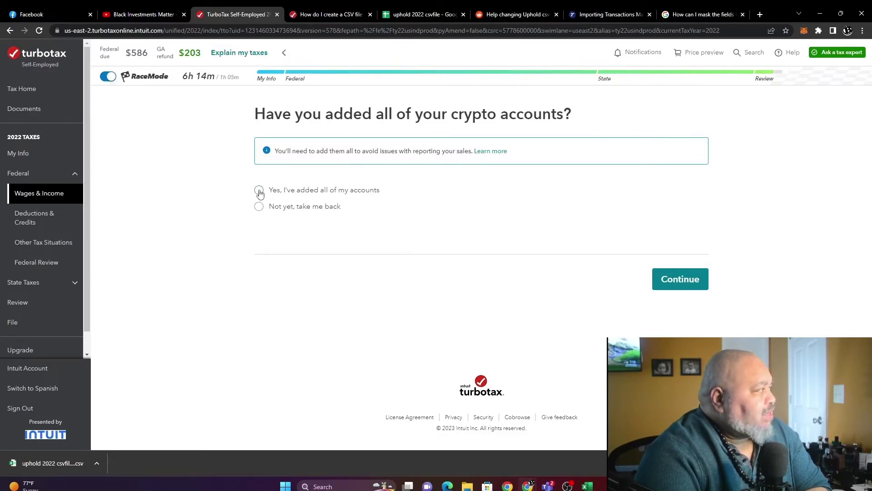
left_click(688, 282)
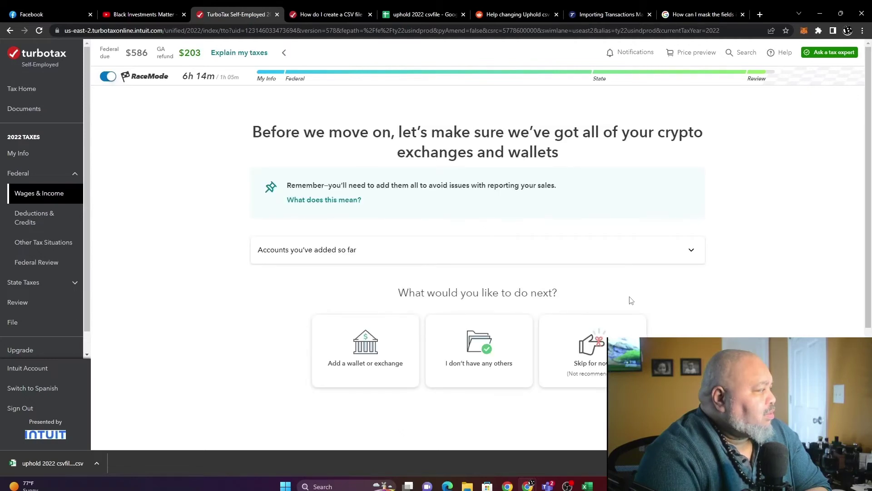
Answer 'I don't have any others' for additional exchanges or wallets
scroll(631, 300, "down", 4)
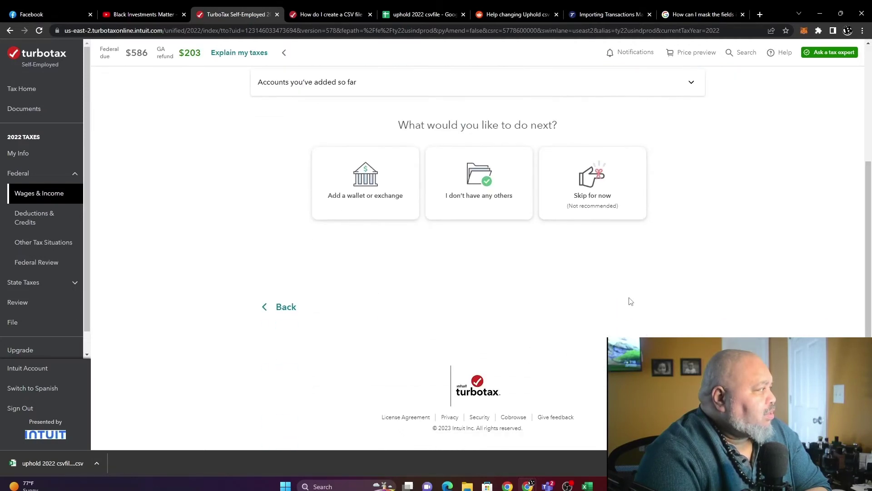
left_click(498, 207)
left_click(676, 307)
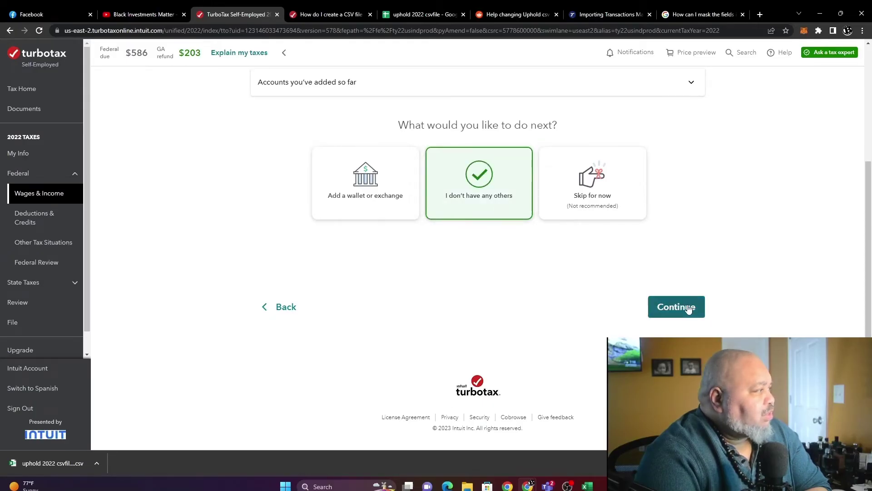
scroll(509, 291, "down", 10)
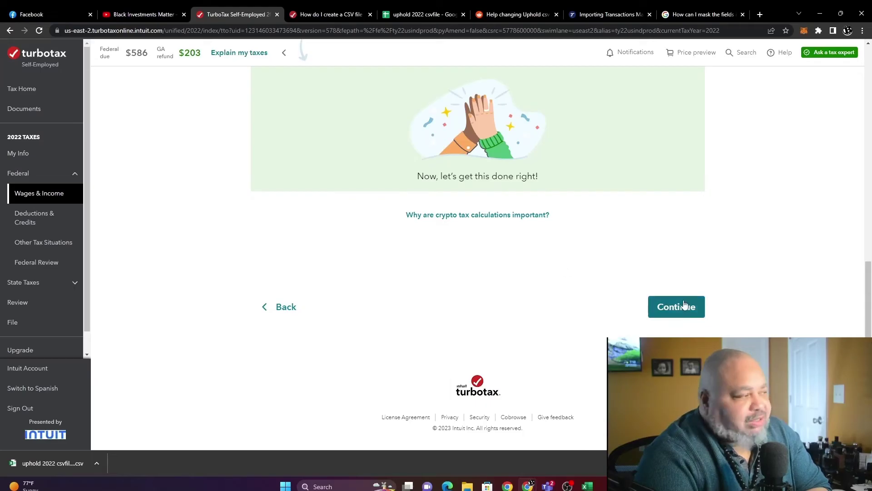
Open the imported crypto transactions review list and browse to its second page
left_click(680, 306)
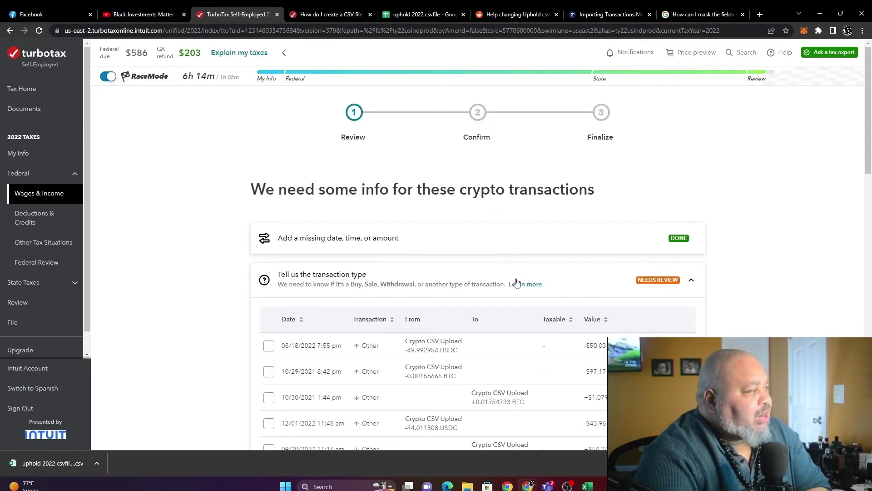
scroll(536, 295, "down", 4)
scroll(485, 185, "down", 15)
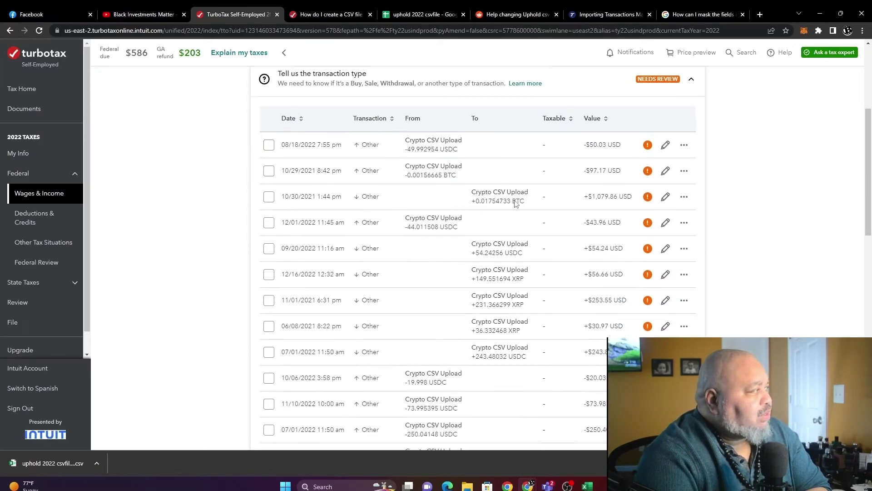
scroll(611, 322, "up", 18)
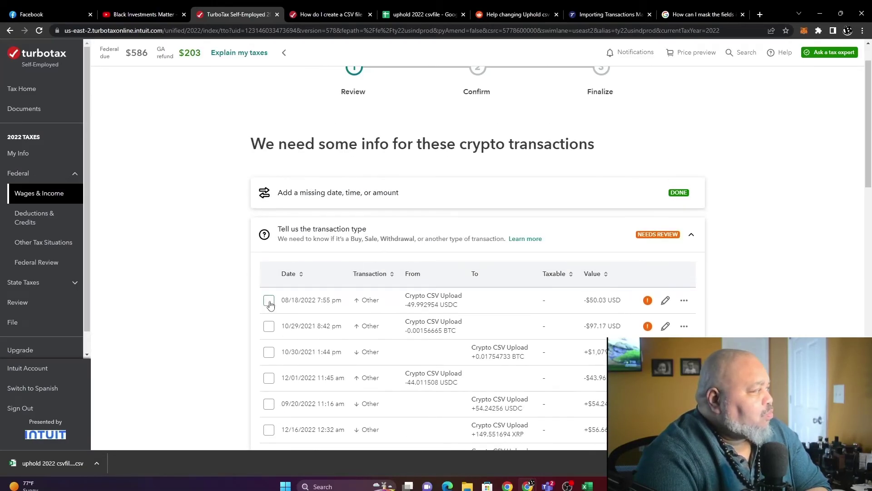
scroll(375, 331, "down", 7)
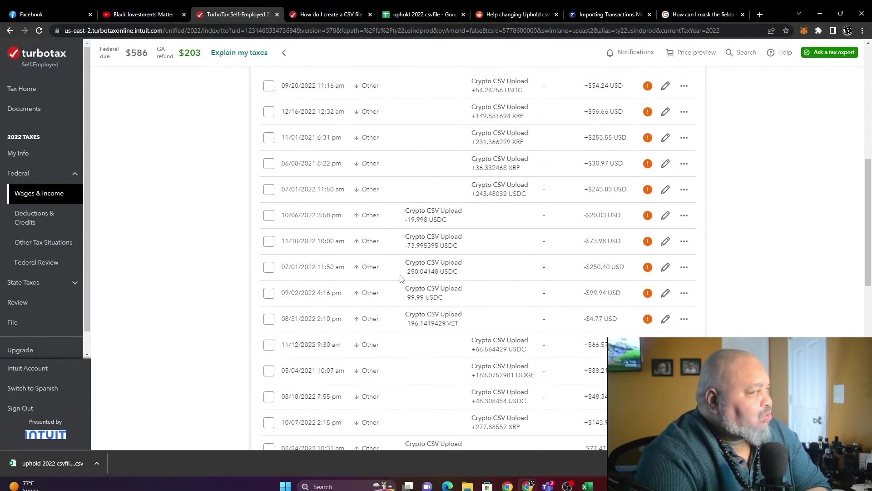
scroll(474, 231, "down", 8)
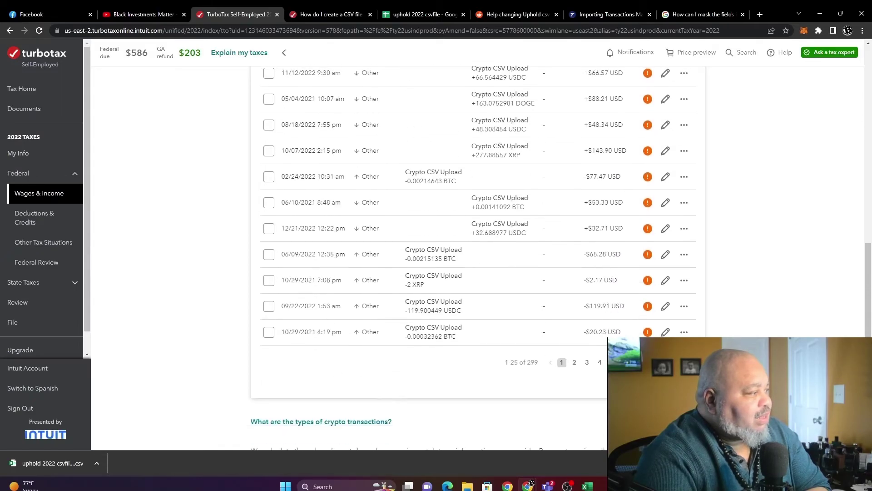
left_click(650, 270)
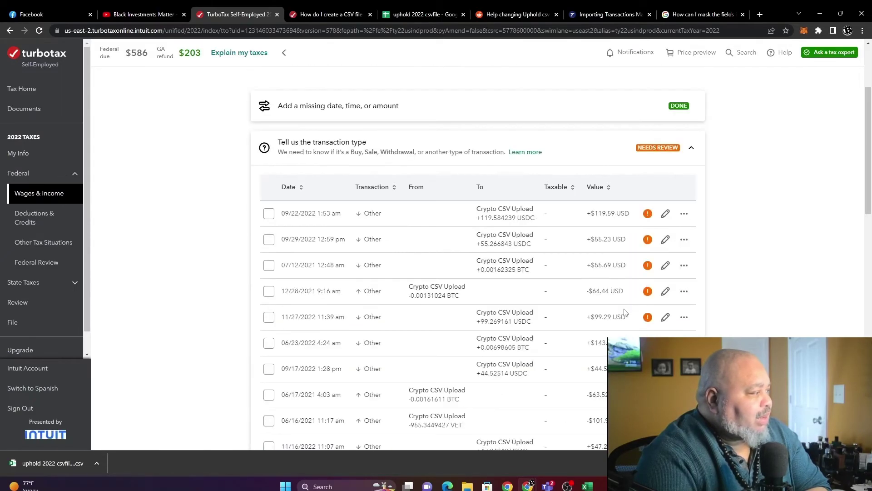
scroll(650, 278, "down", 8)
scroll(477, 255, "down", 8)
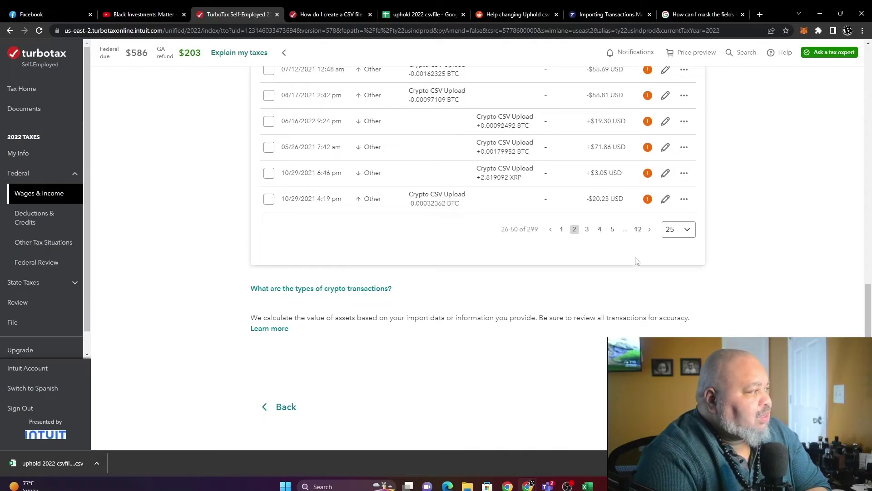
Show 75 transactions per page and scroll through the 299 transactions
left_click(686, 230)
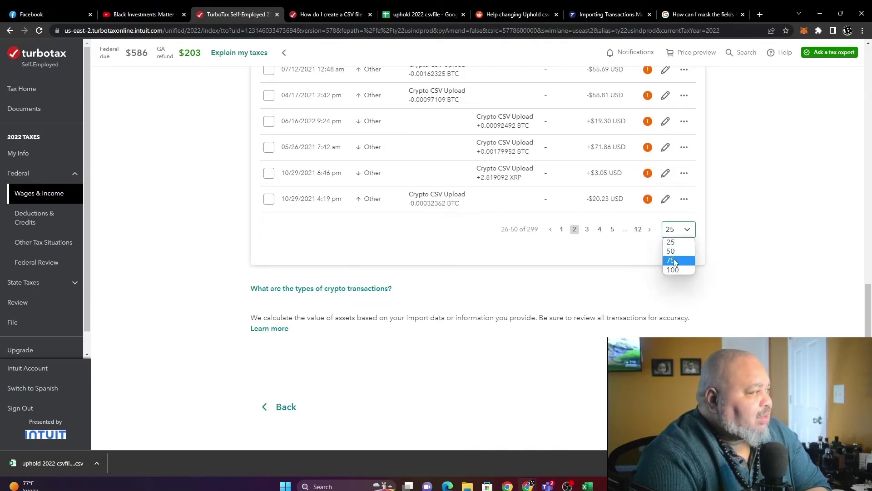
left_click(672, 257)
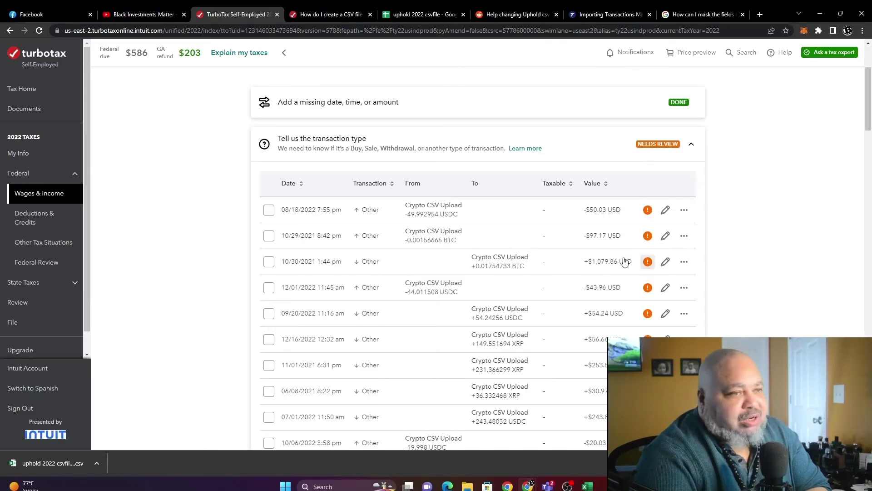
scroll(567, 320, "down", 15)
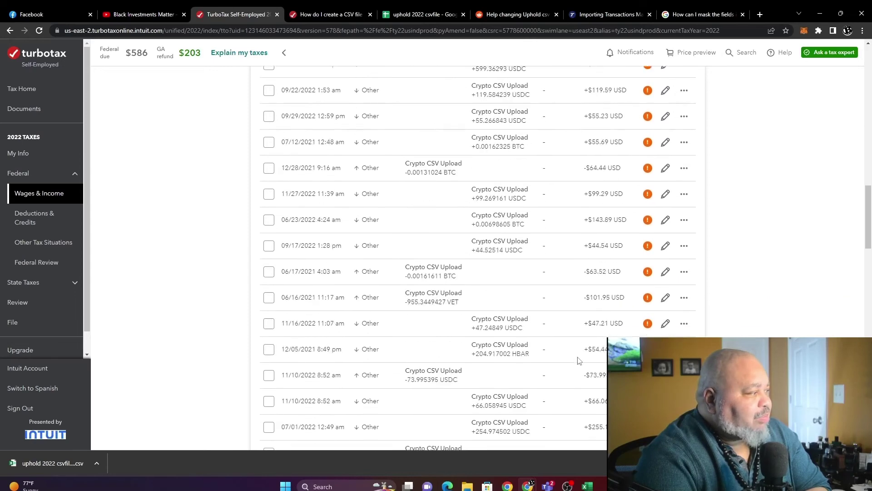
scroll(572, 364, "down", 8)
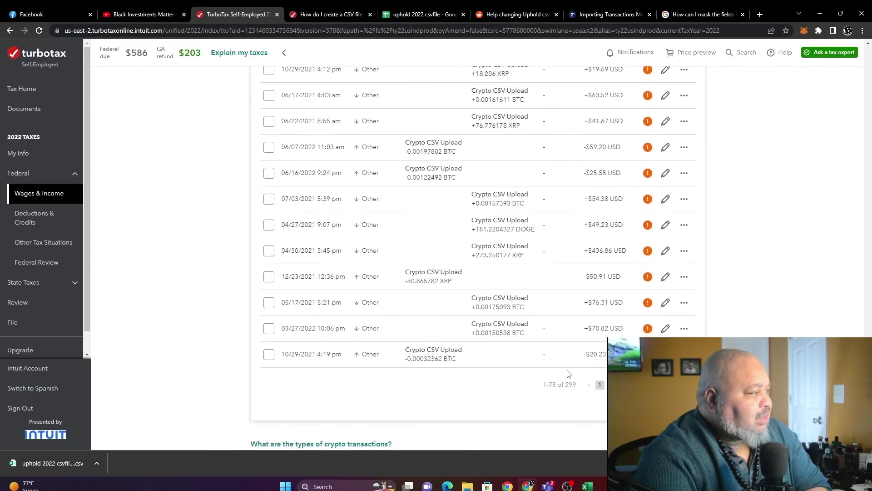
scroll(459, 358, "up", 15)
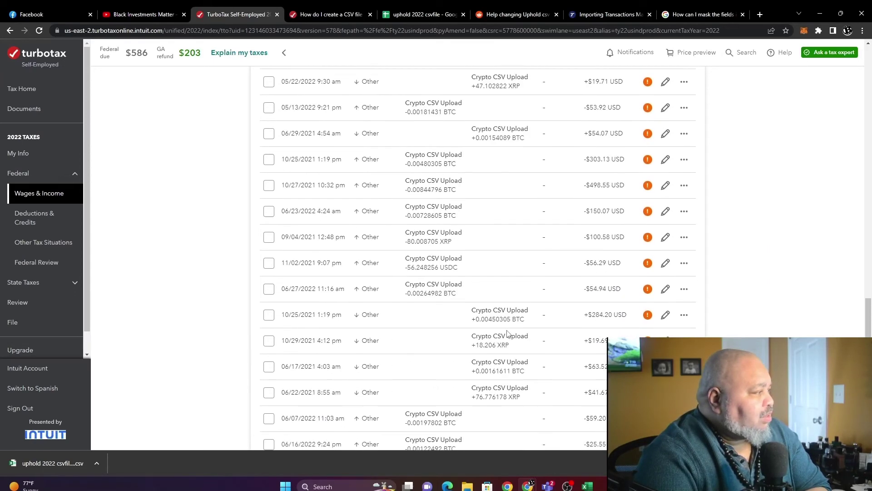
scroll(643, 208, "up", 10)
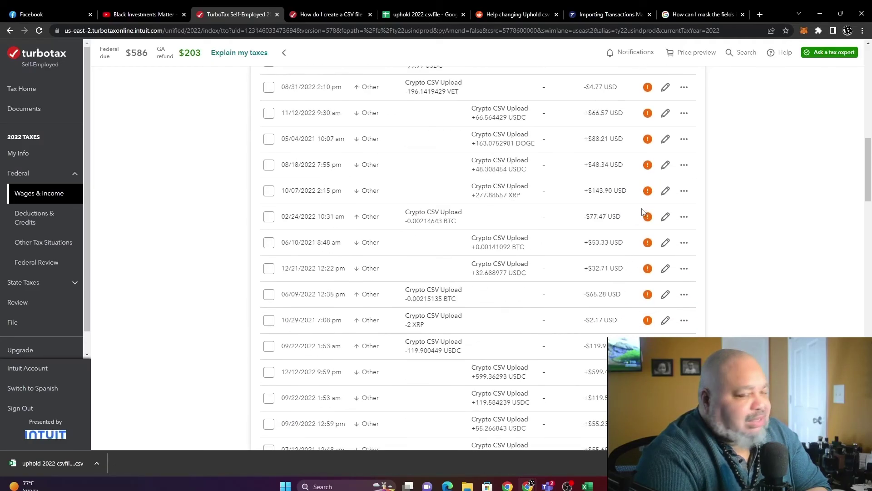
scroll(642, 120, "up", 2)
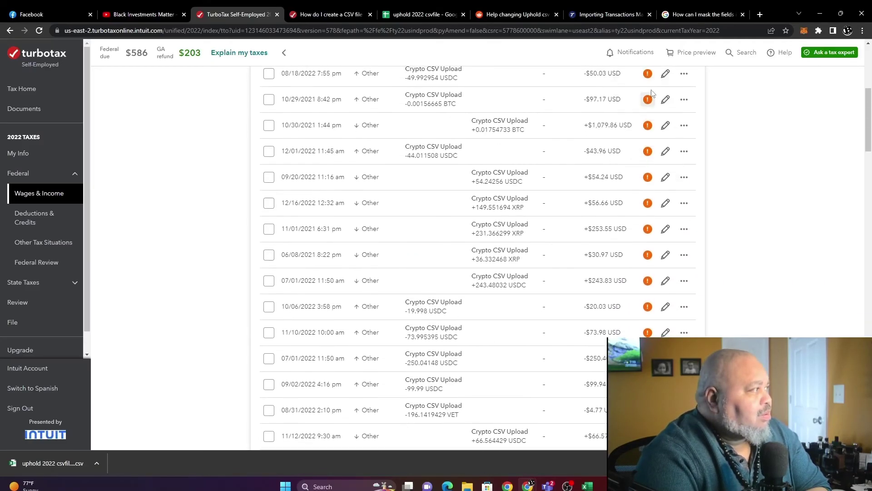
mouse_move(648, 75)
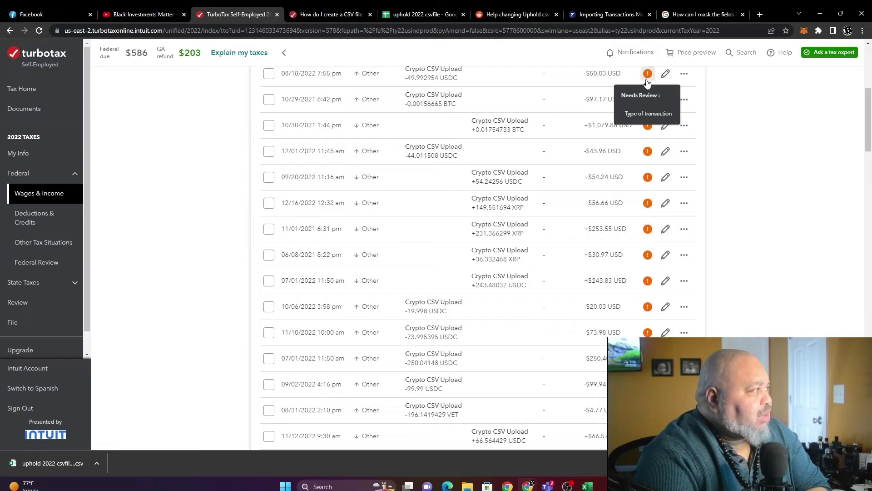
scroll(635, 177, "up", 6)
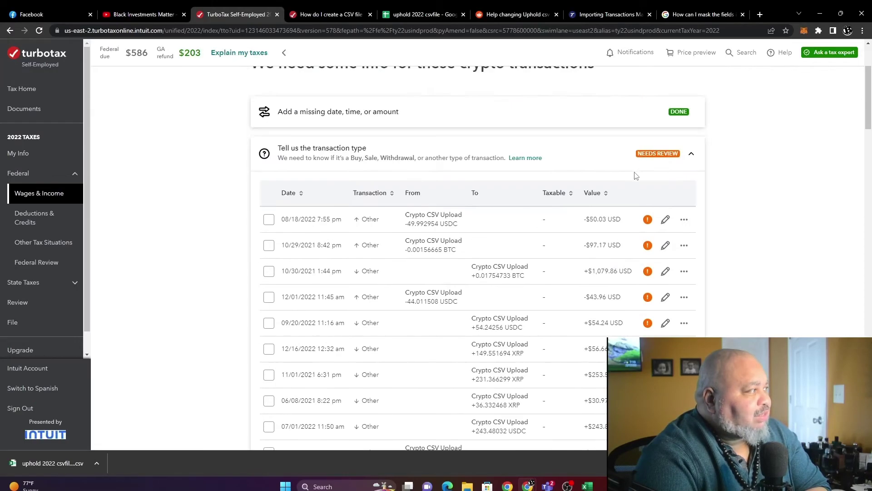
scroll(477, 258, "down", 8)
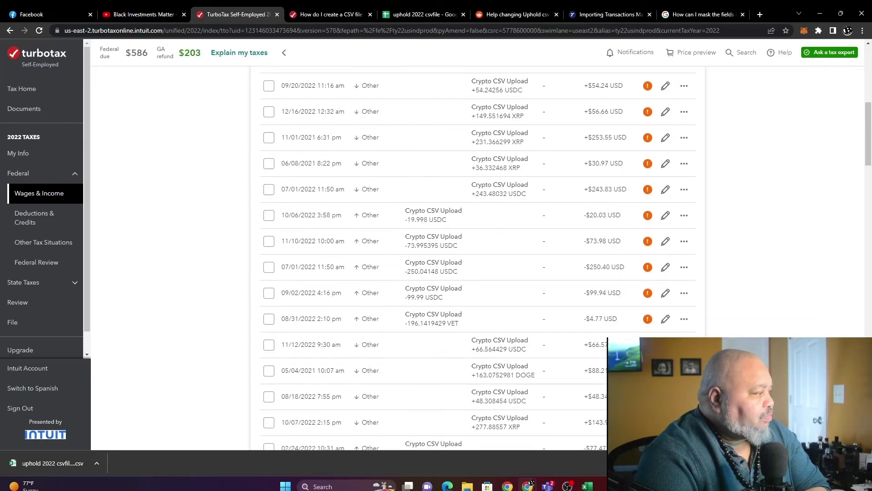
scroll(477, 258, "down", 2)
scroll(640, 155, "up", 8)
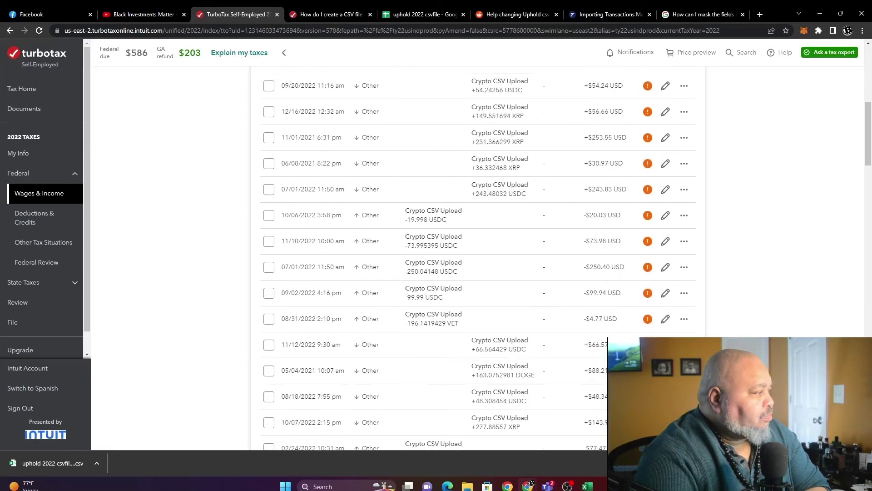
scroll(639, 158, "up", 1)
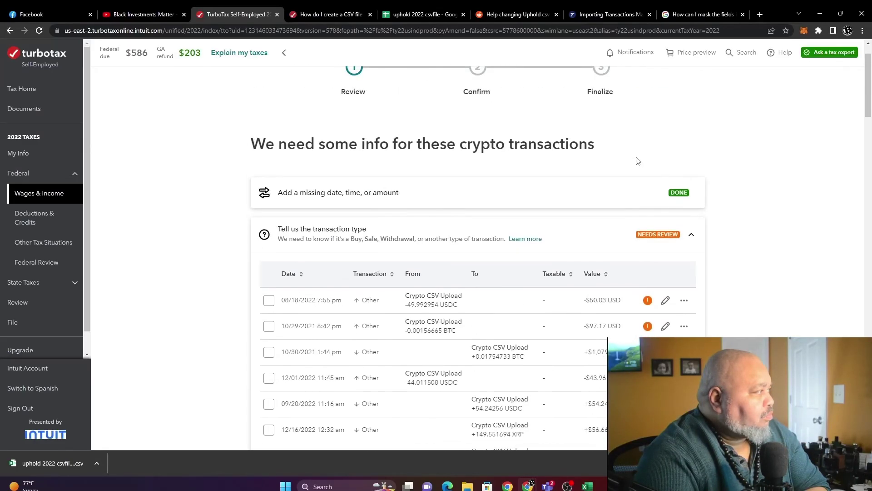
mouse_move(648, 305)
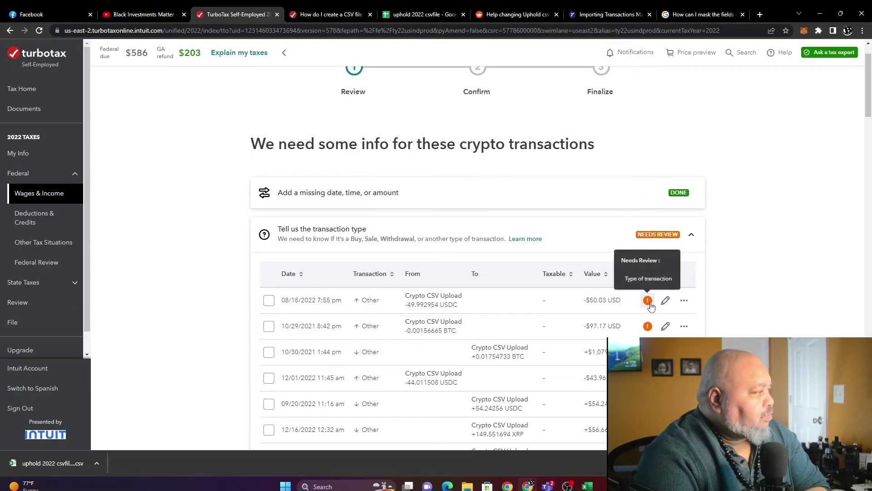